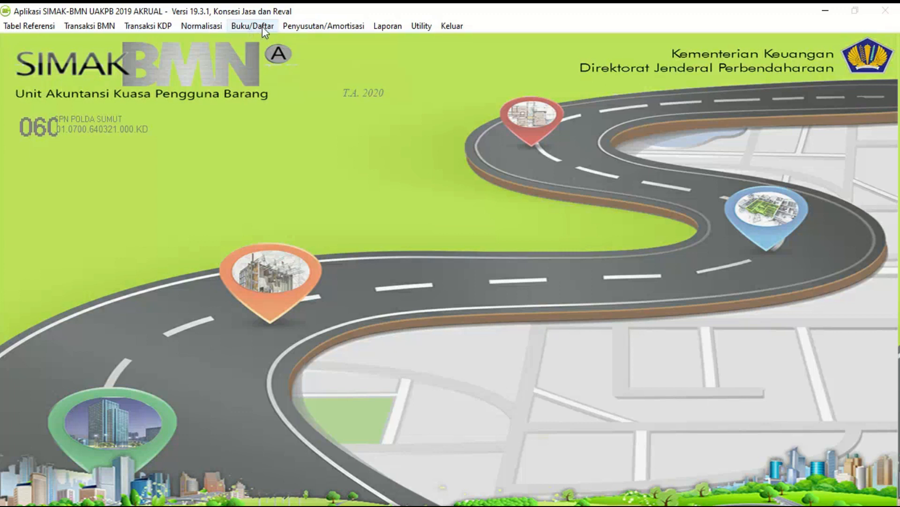
Step: View the KIB Tanah listing in the books section, check the Tanah Bangunan Kantor Pemerintah entry, and close the form
click(249, 27)
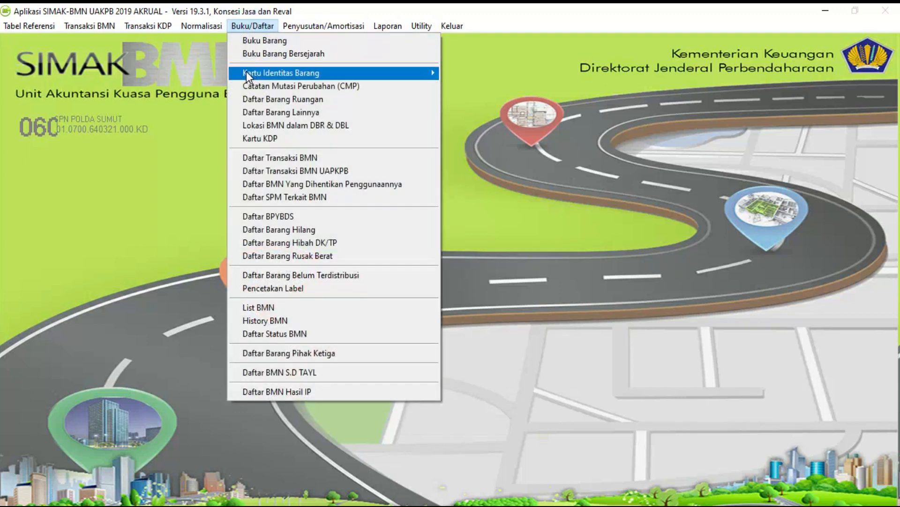
mouse_move(246, 71)
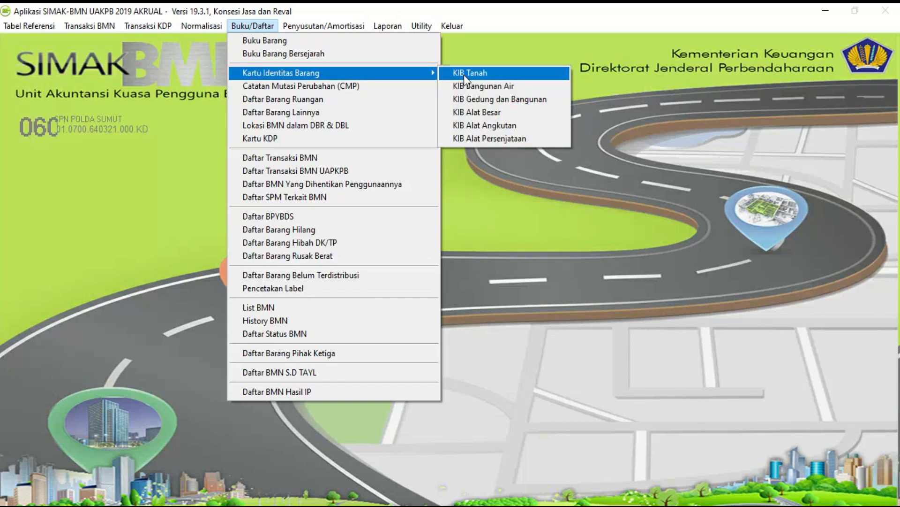
click(517, 75)
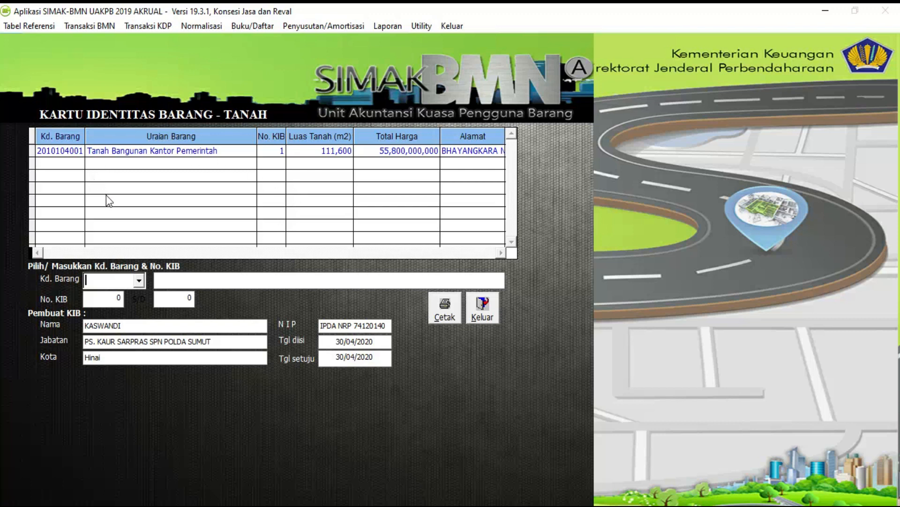
click(162, 150)
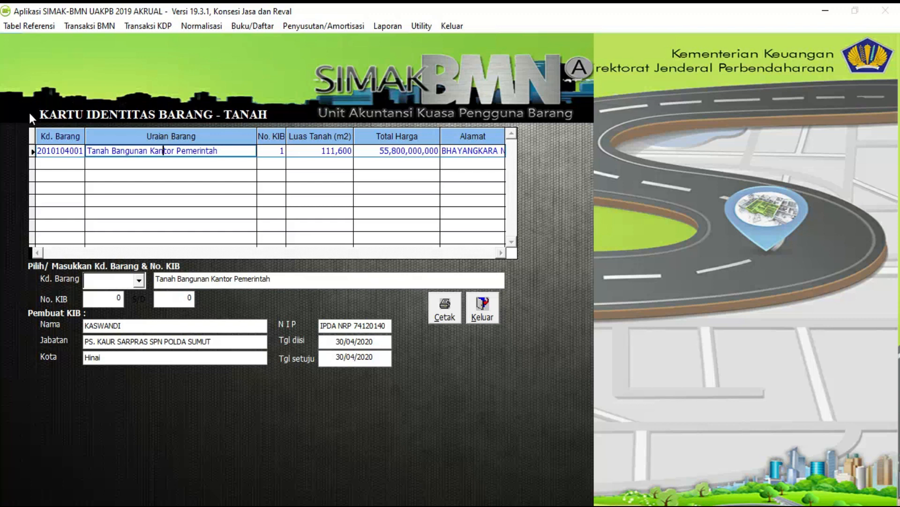
click(481, 309)
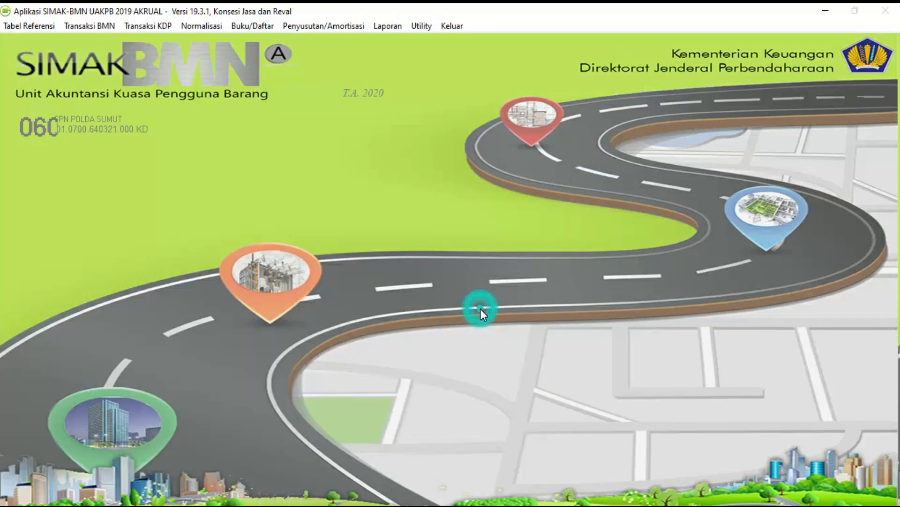
Step: Open the Transfer Masuk transaction list under BMN acquisitions
click(92, 28)
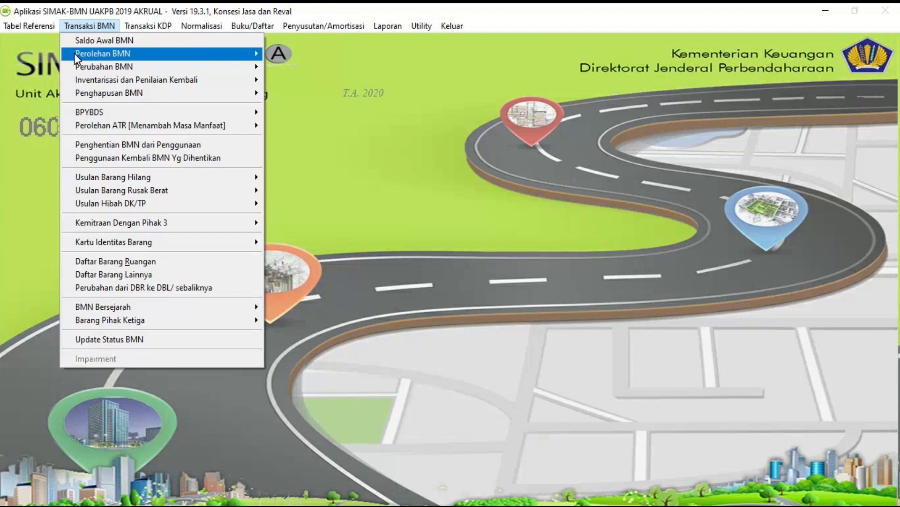
mouse_move(79, 53)
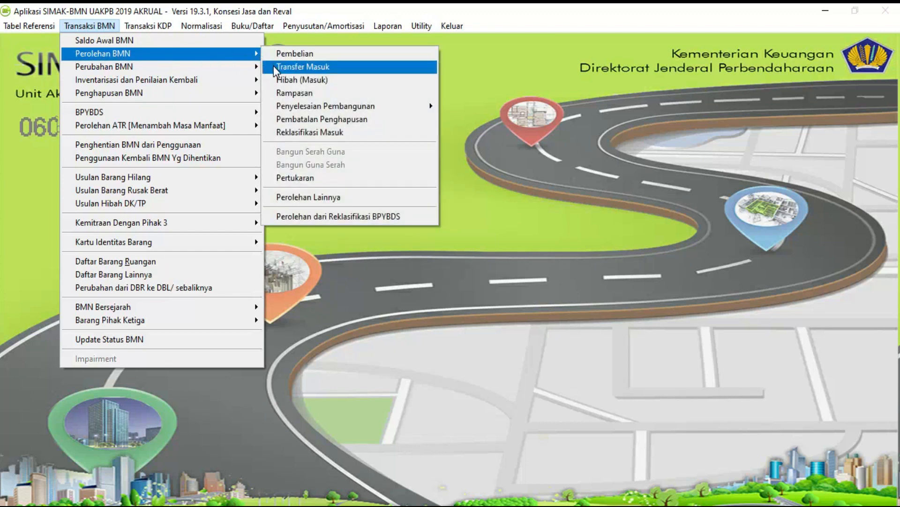
click(355, 70)
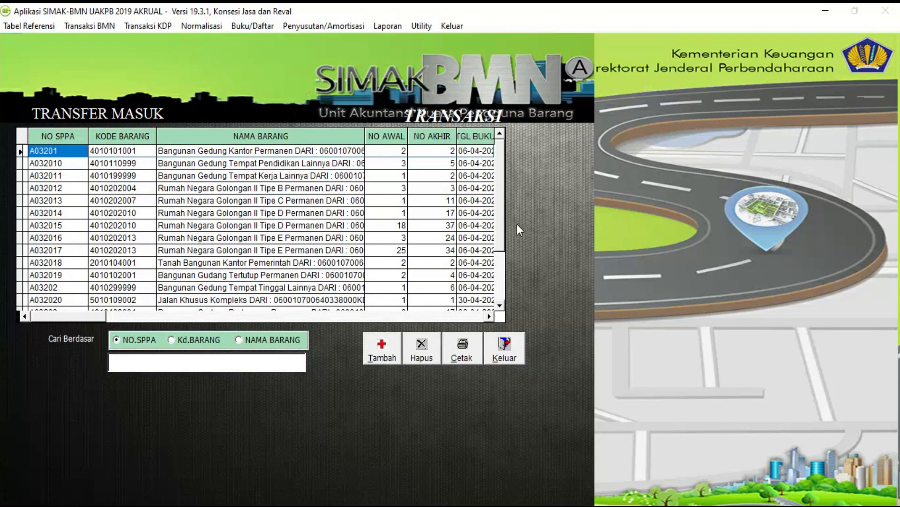
Step: Look through the whole Transfer Masuk list for land assets and return to its first record
click(501, 304)
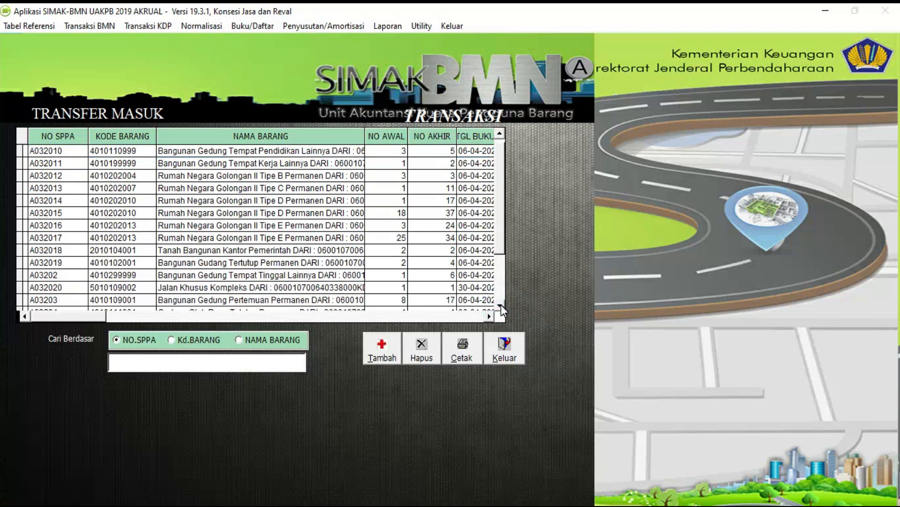
click(501, 305)
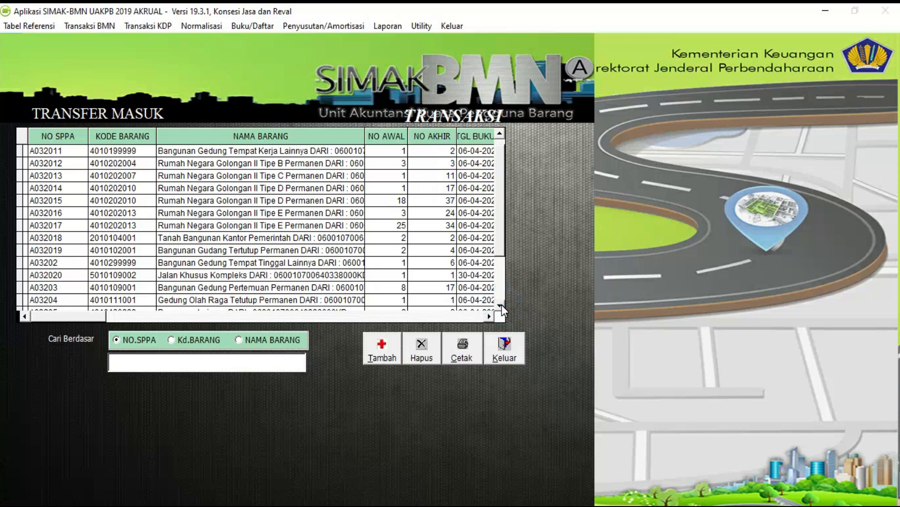
click(501, 304)
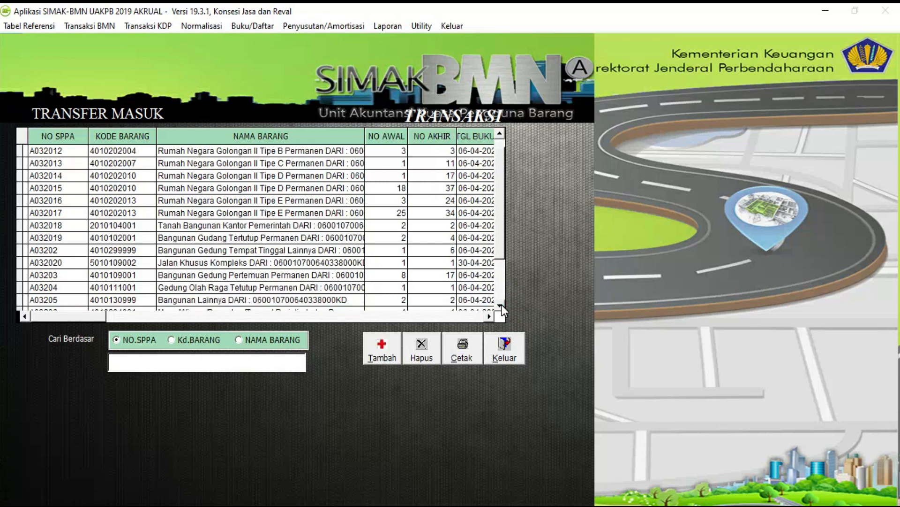
click(501, 305)
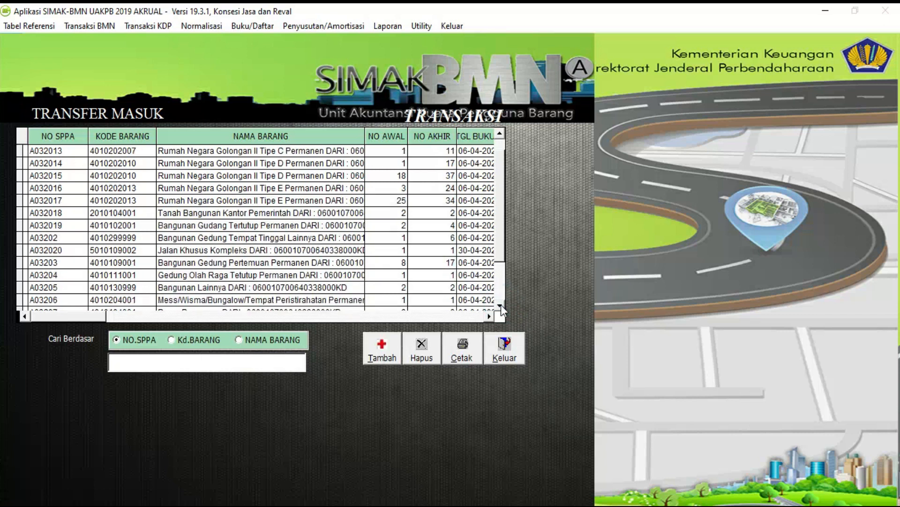
click(500, 306)
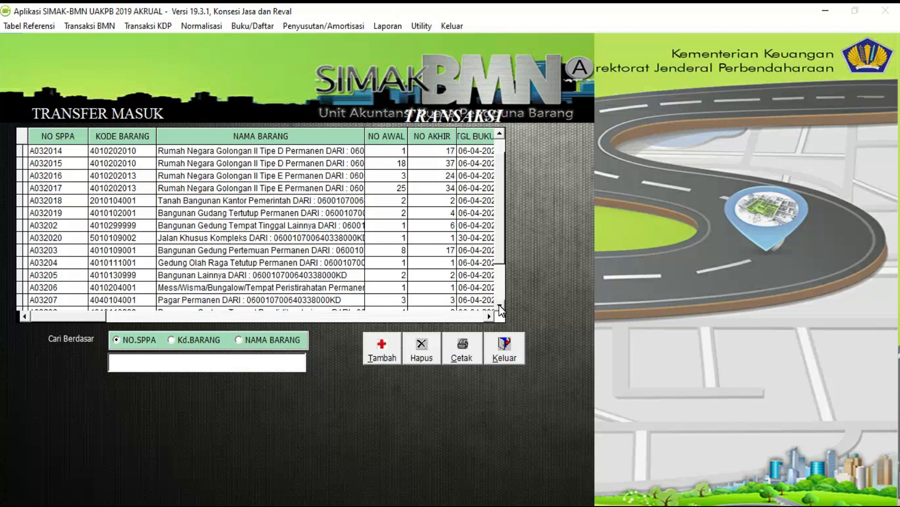
click(499, 305)
click(499, 304)
click(499, 304)
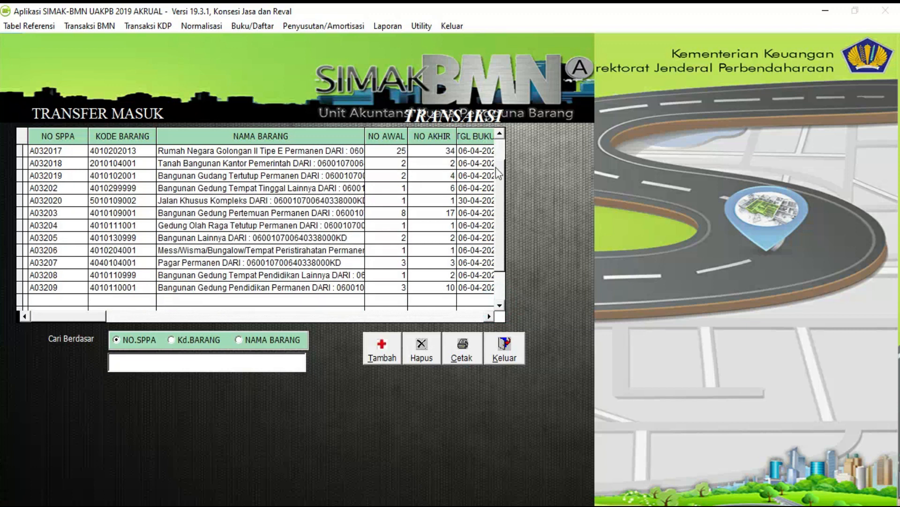
click(500, 135)
click(501, 135)
click(500, 135)
click(500, 135)
click(500, 135)
click(500, 135)
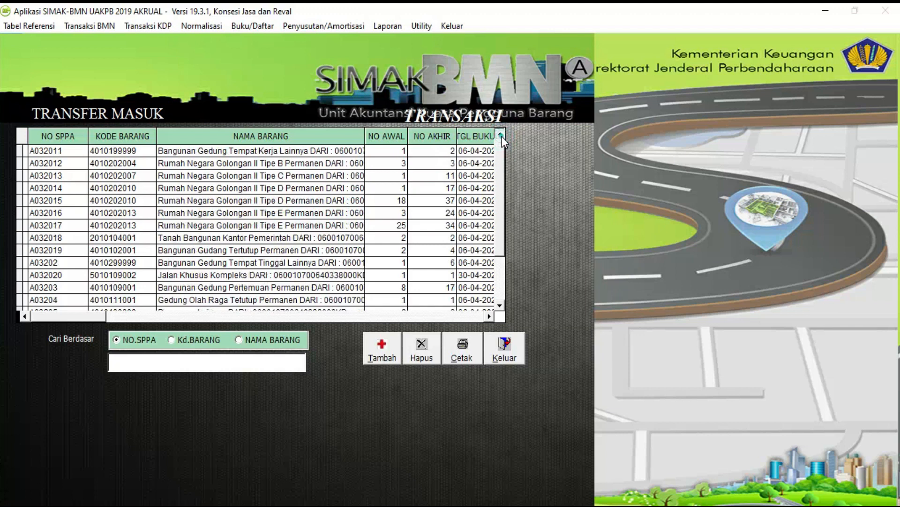
click(501, 135)
click(500, 135)
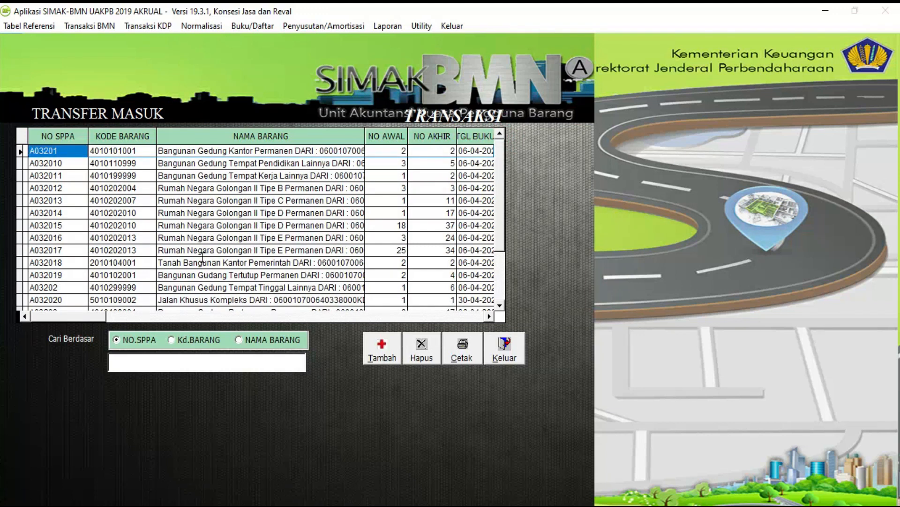
Step: Examine the item code, name, and start and end numbers of Transfer Masuk record A032018, then close the list
click(175, 262)
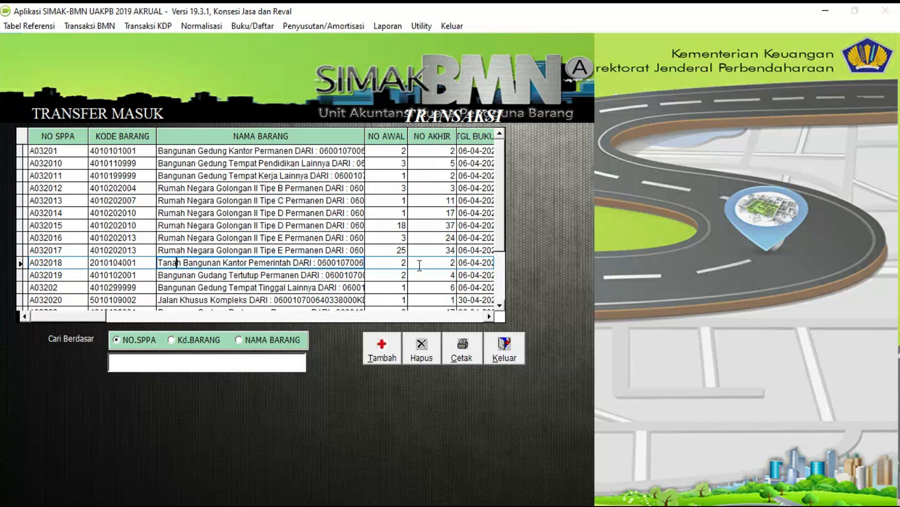
click(393, 263)
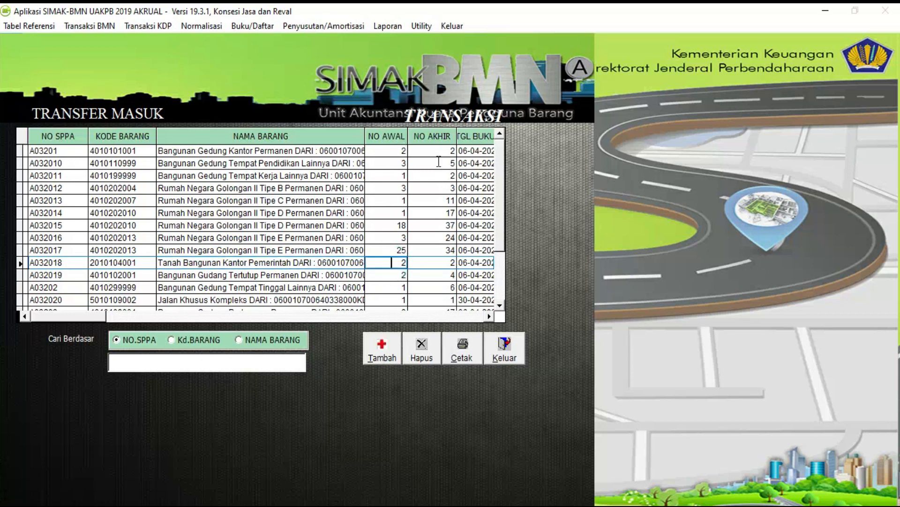
click(441, 265)
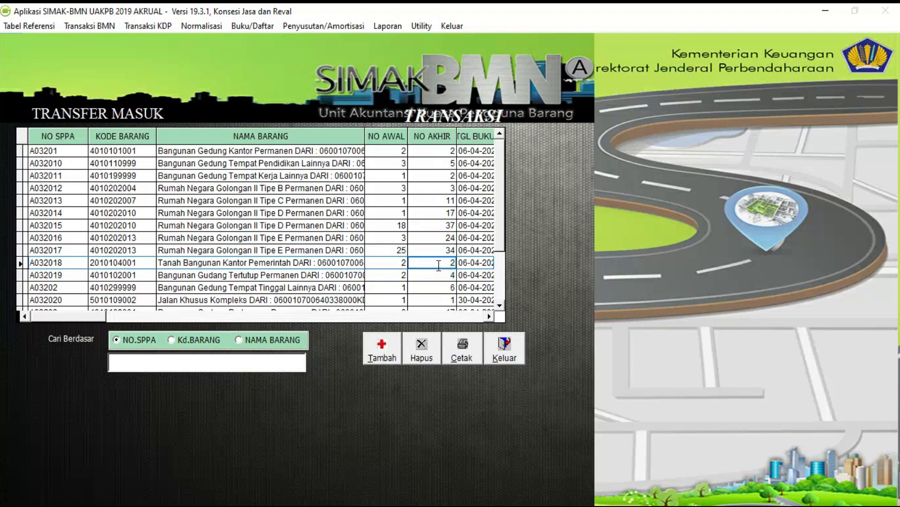
click(390, 261)
click(235, 262)
click(390, 261)
click(425, 261)
click(388, 264)
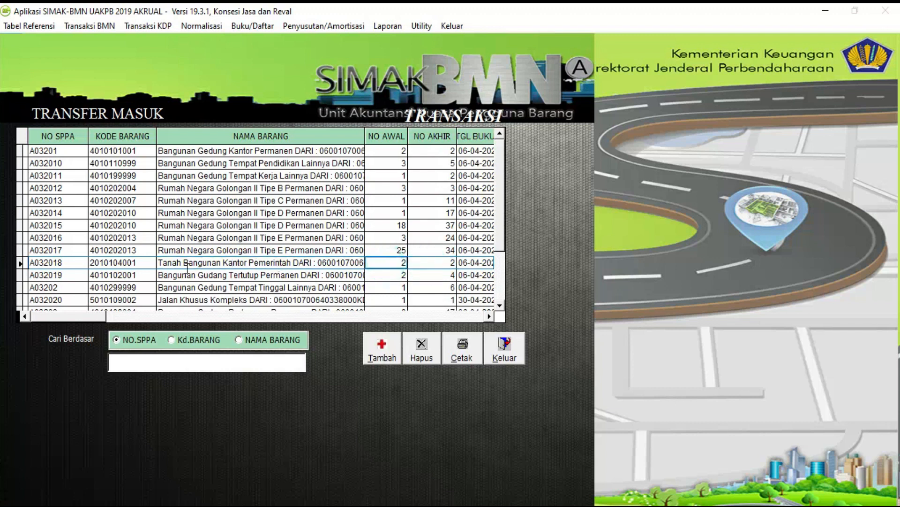
click(139, 262)
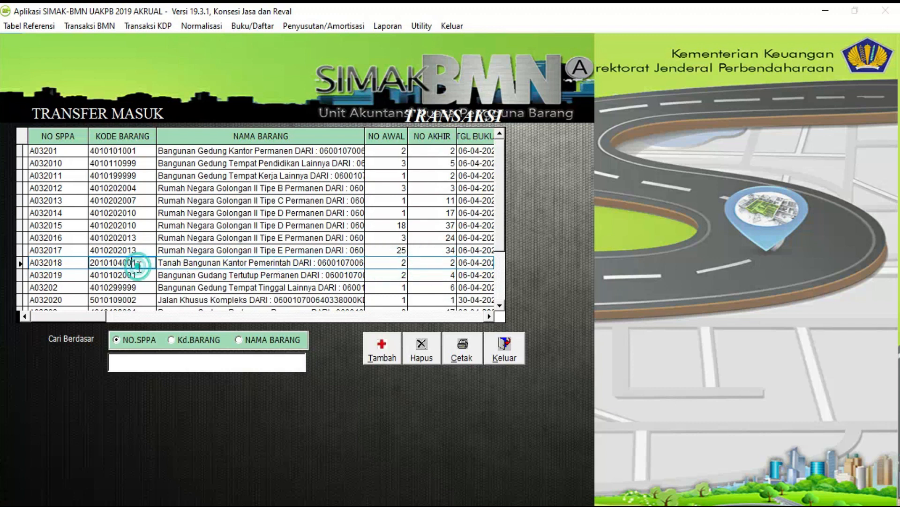
click(194, 261)
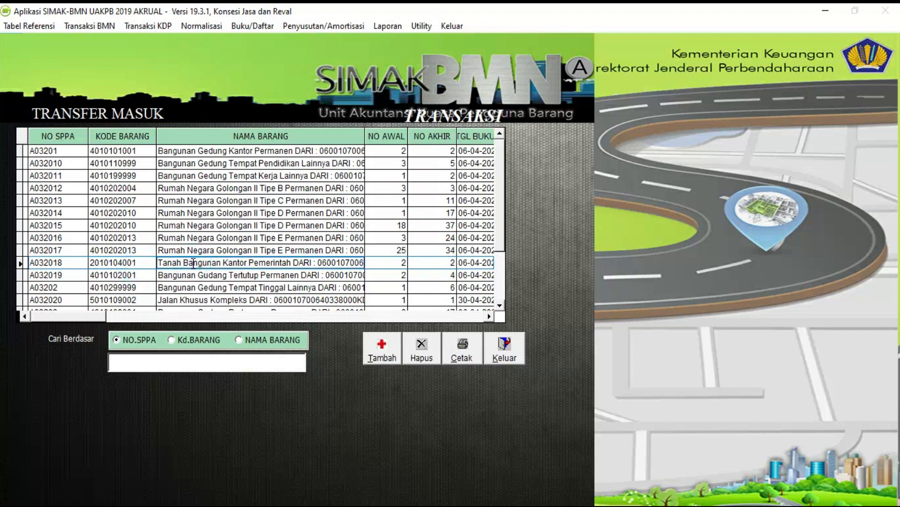
click(391, 266)
click(443, 263)
click(386, 263)
click(330, 262)
click(144, 265)
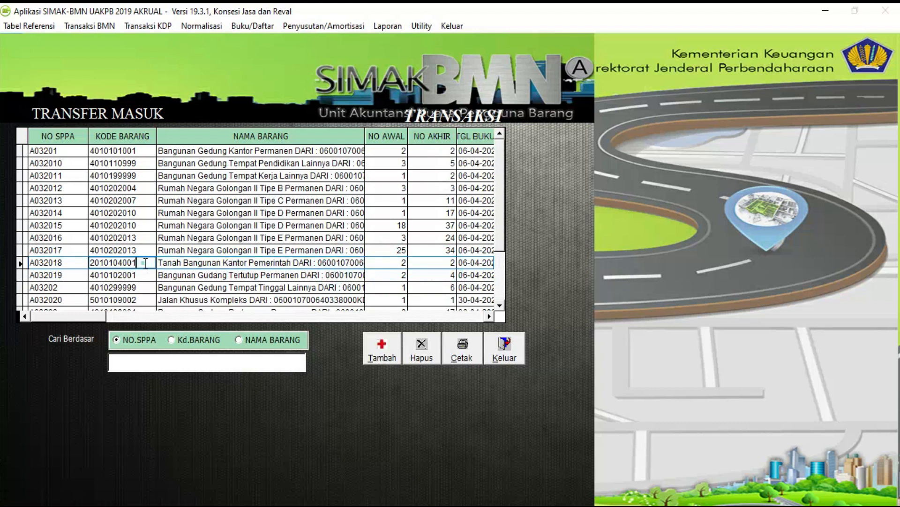
click(252, 264)
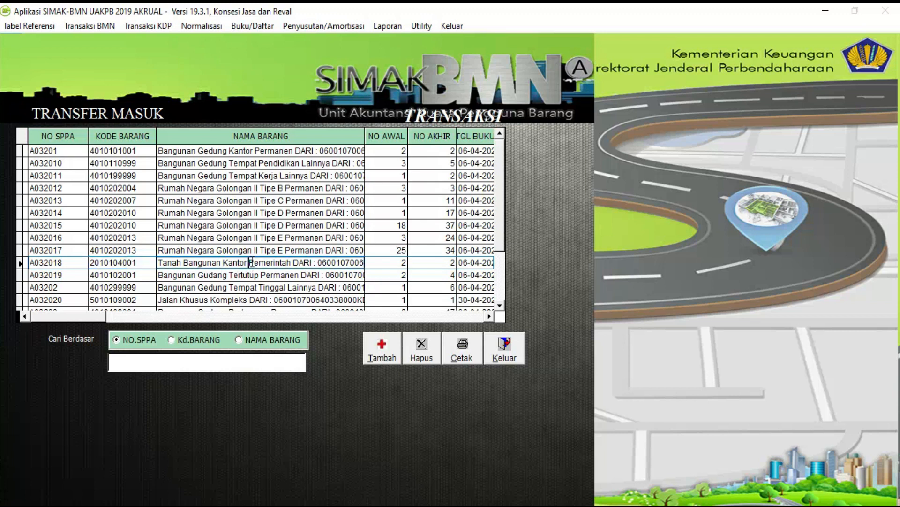
click(387, 263)
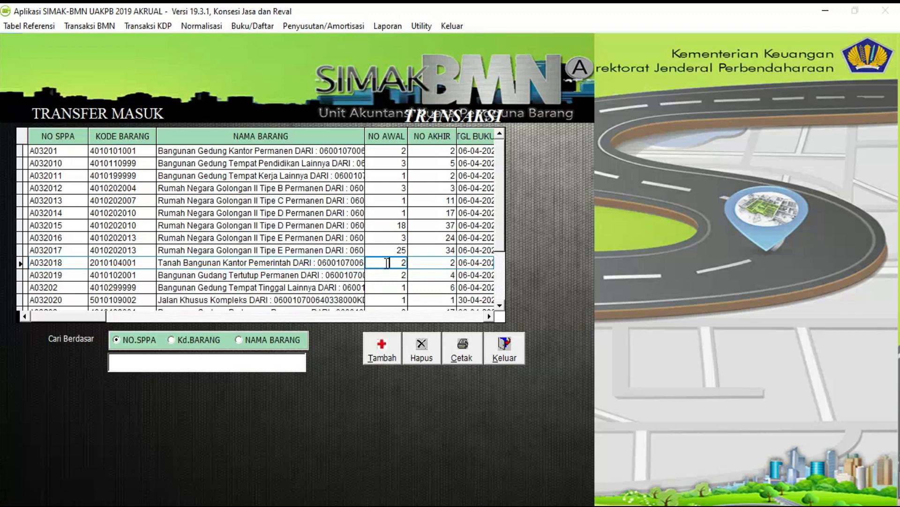
click(437, 263)
click(390, 265)
click(432, 263)
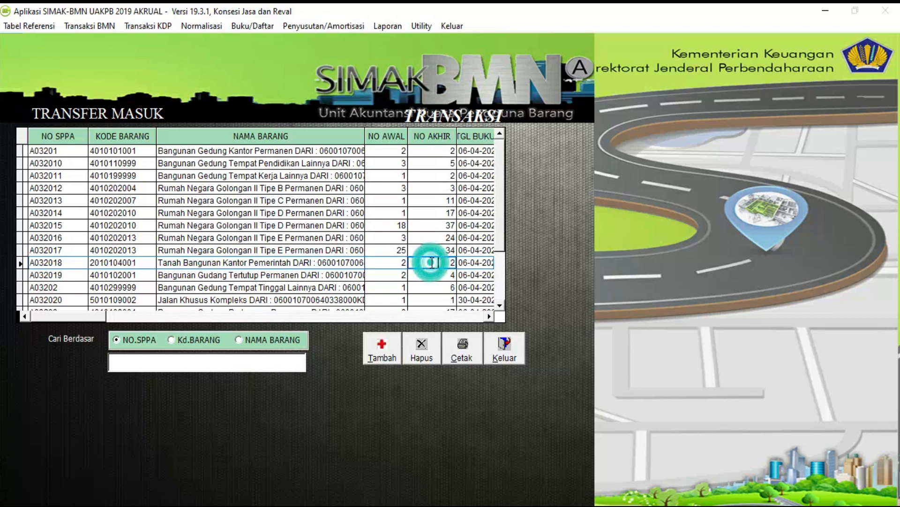
click(393, 261)
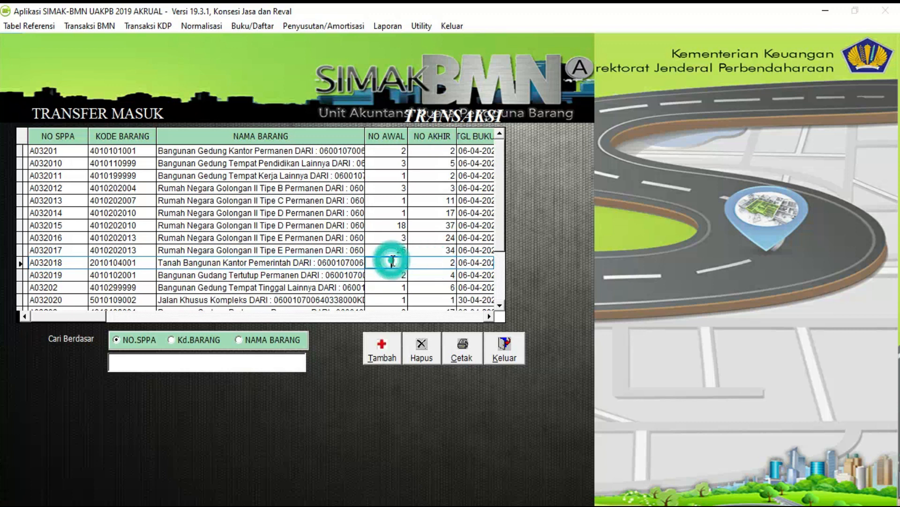
click(430, 262)
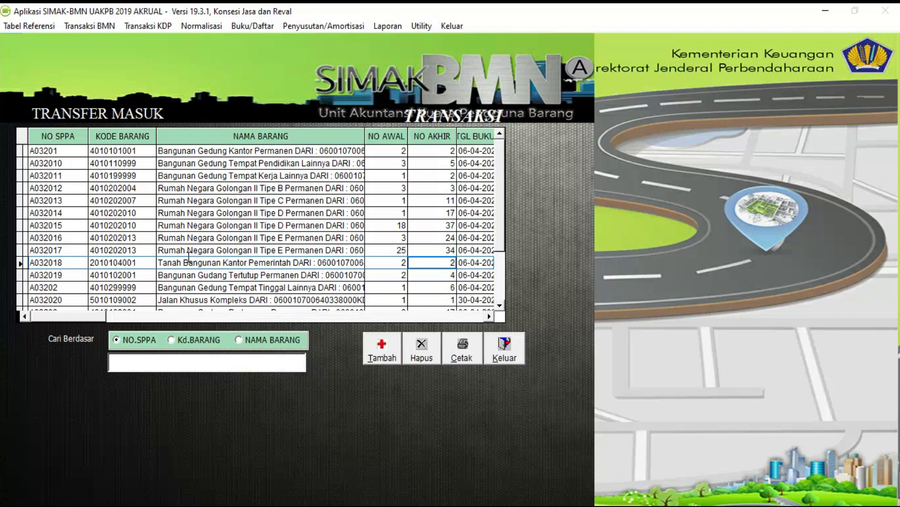
click(147, 265)
click(189, 264)
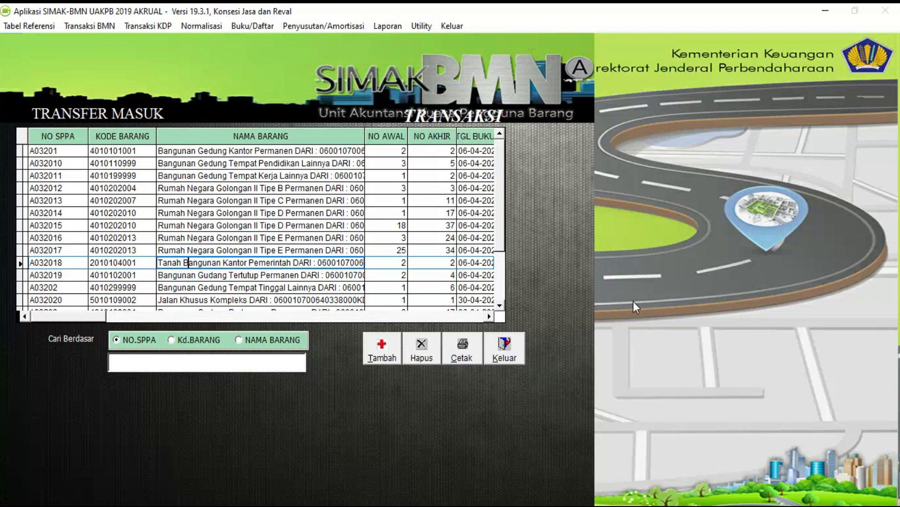
click(516, 362)
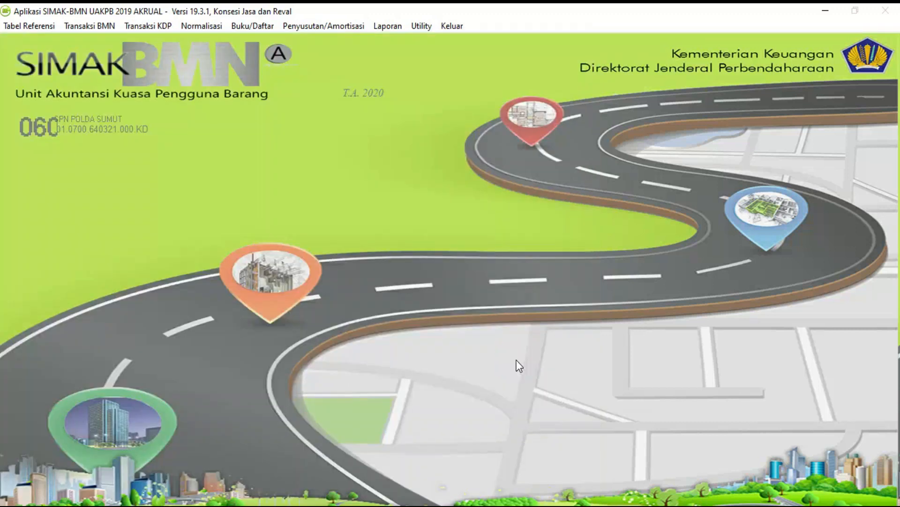
Step: Open the KIB Tanah list under the BMN item identity cards and start a new card
click(87, 27)
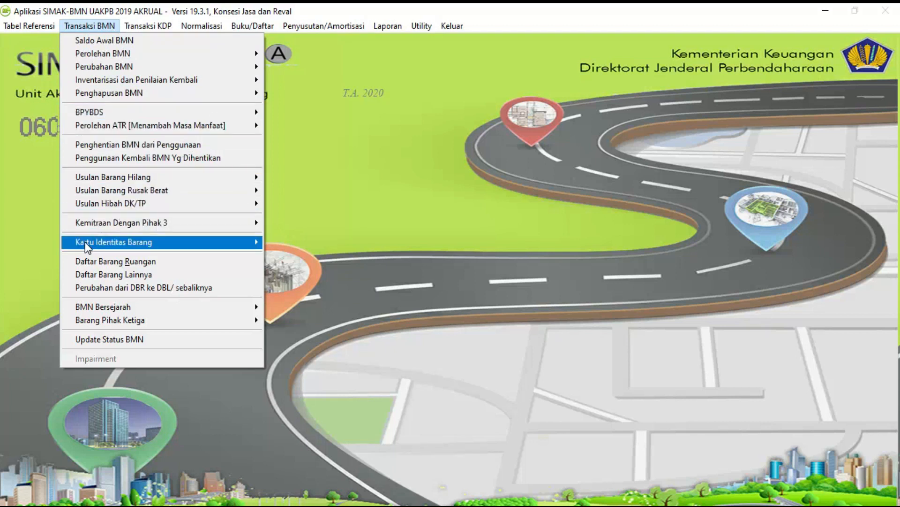
mouse_move(86, 245)
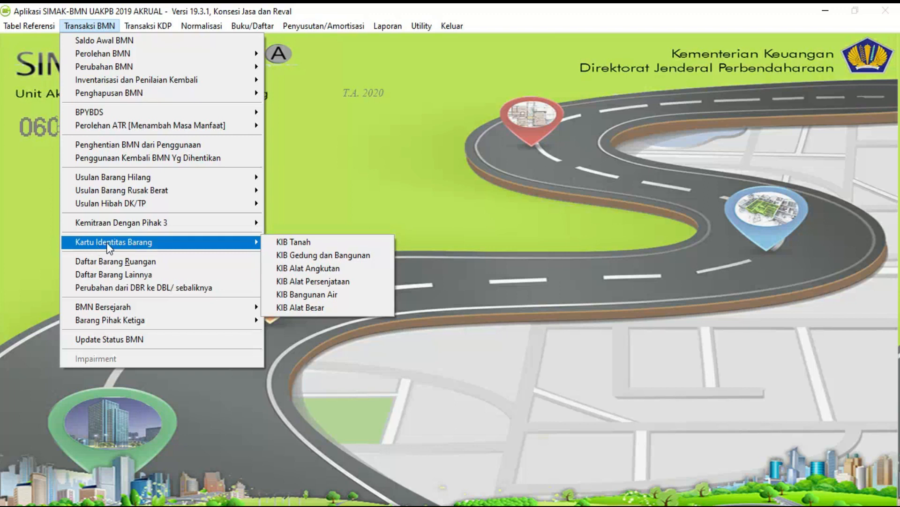
click(348, 243)
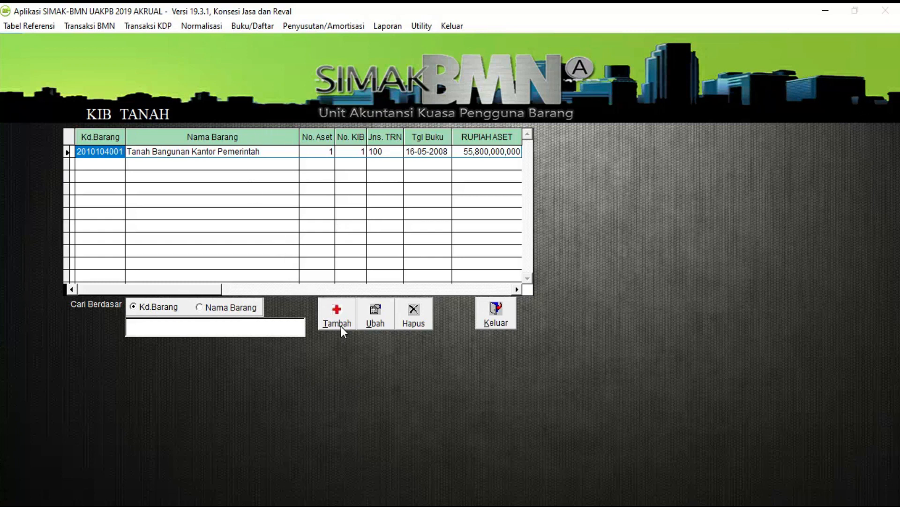
click(337, 309)
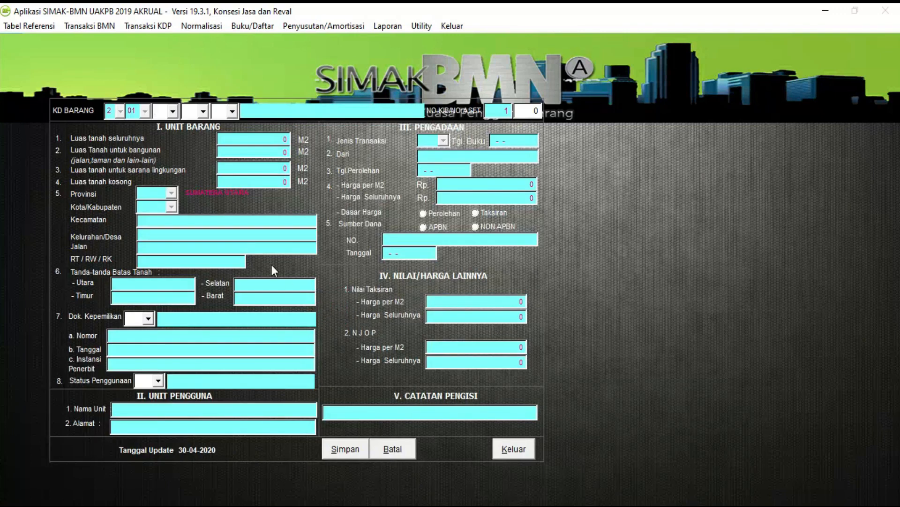
Step: Set the item code to 2.01.01.04.001 (Tanah Bangunan Kantor Pemerintah) and load asset number 2
click(173, 111)
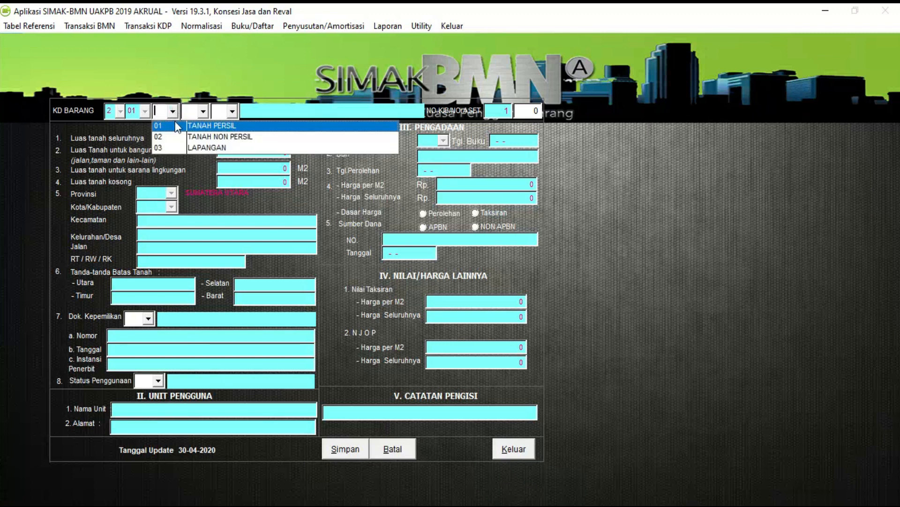
click(197, 127)
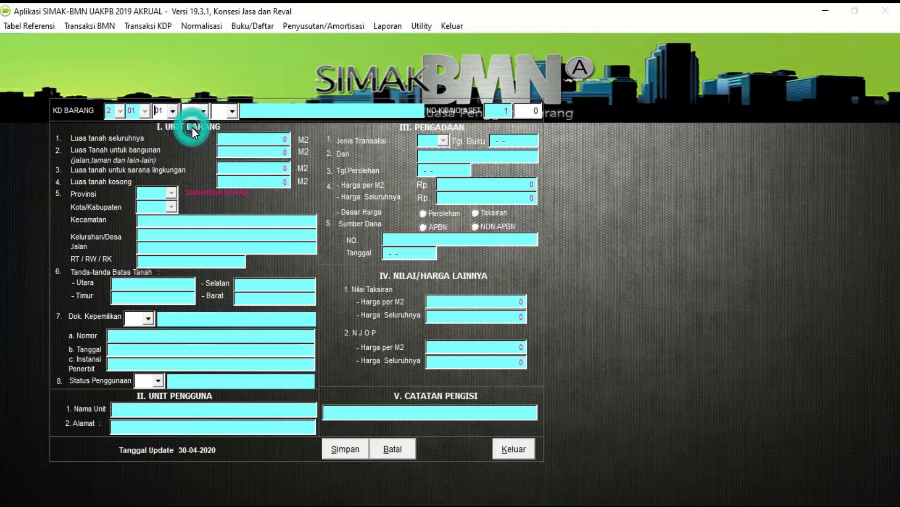
click(174, 111)
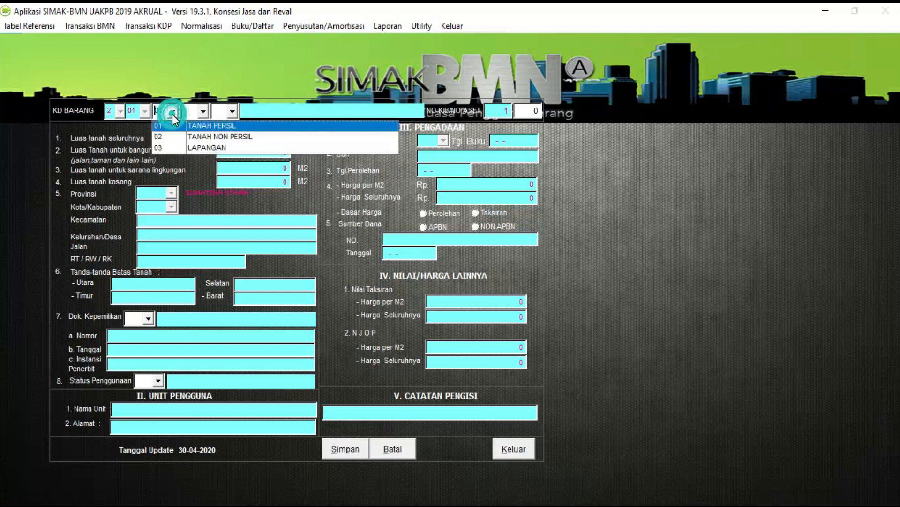
click(174, 111)
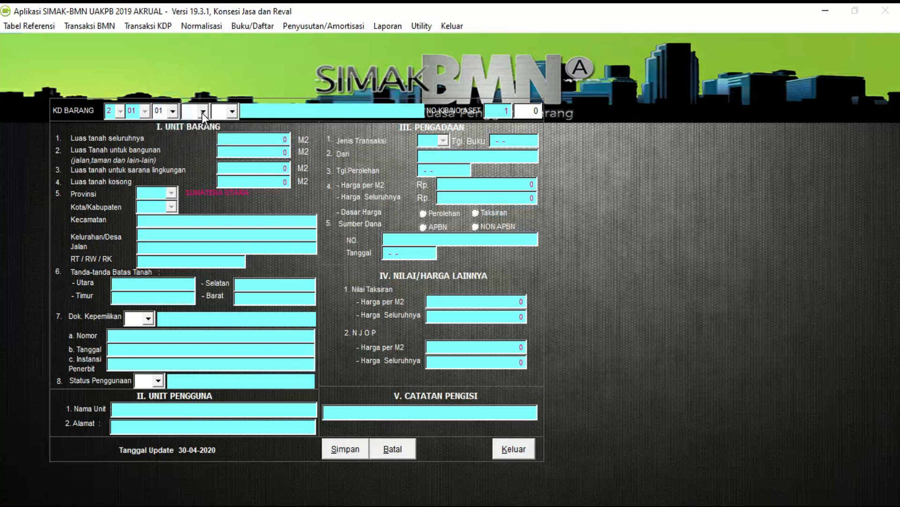
click(201, 113)
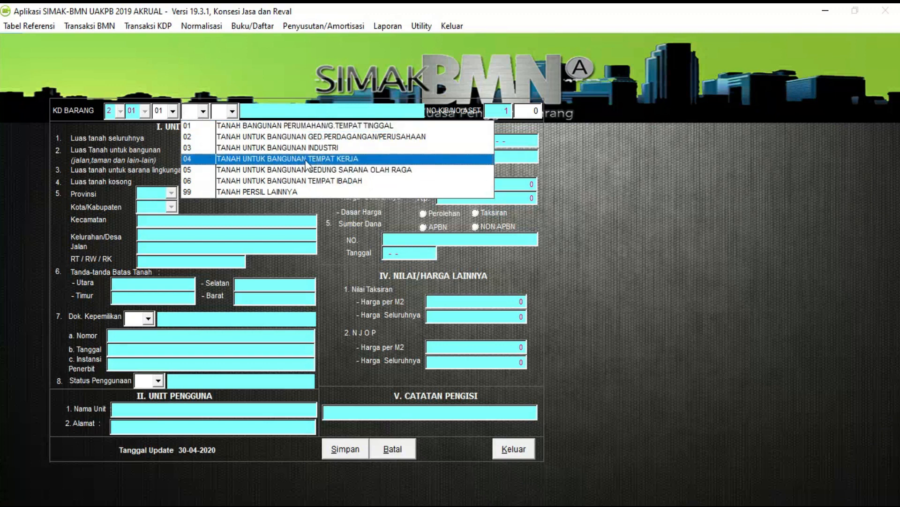
click(271, 160)
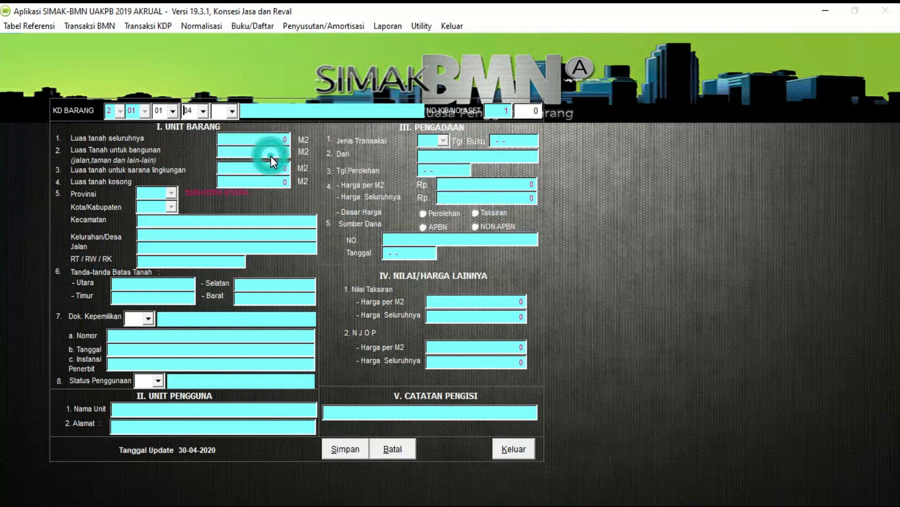
click(231, 112)
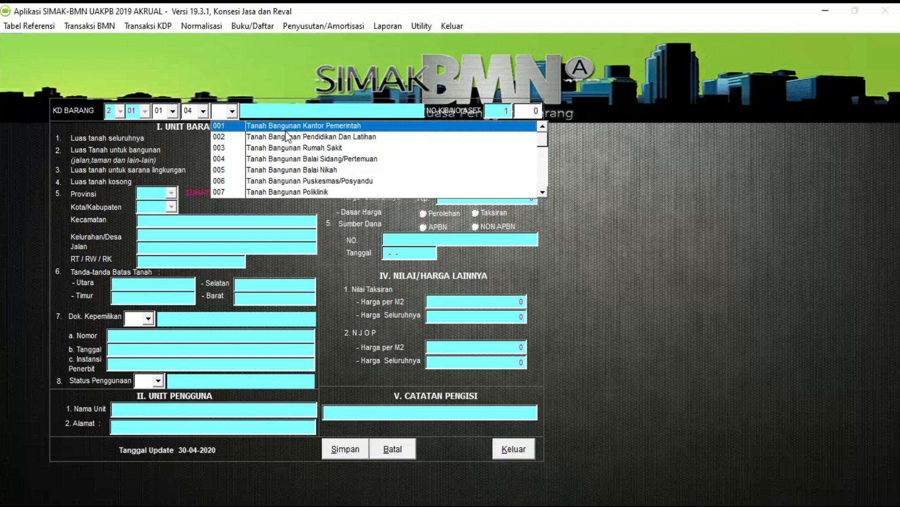
click(311, 127)
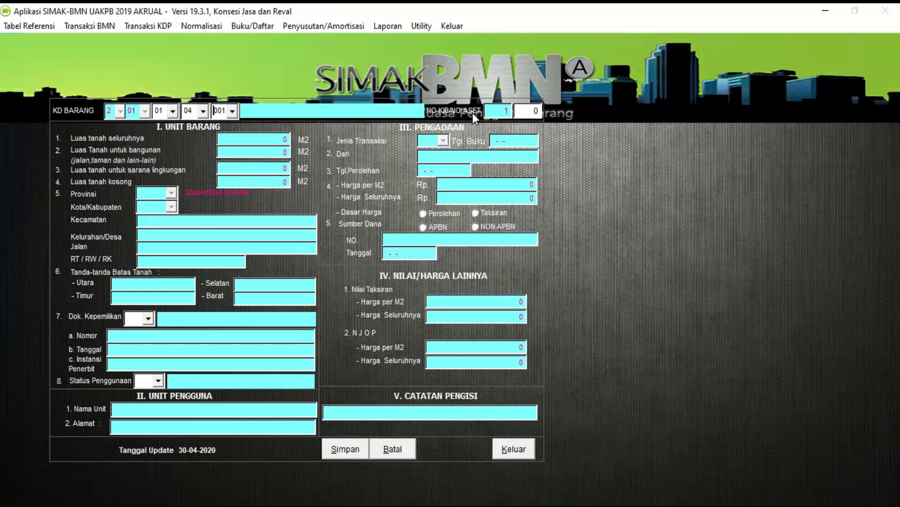
click(520, 111)
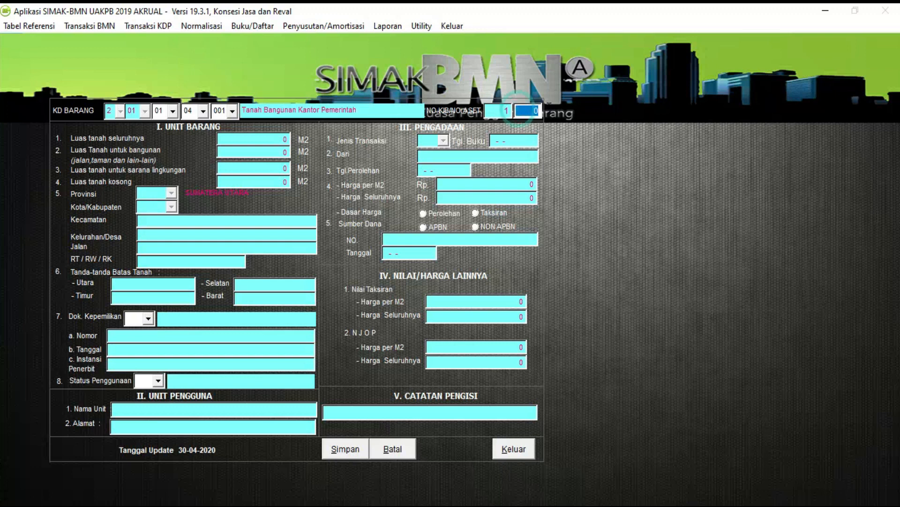
text(2)
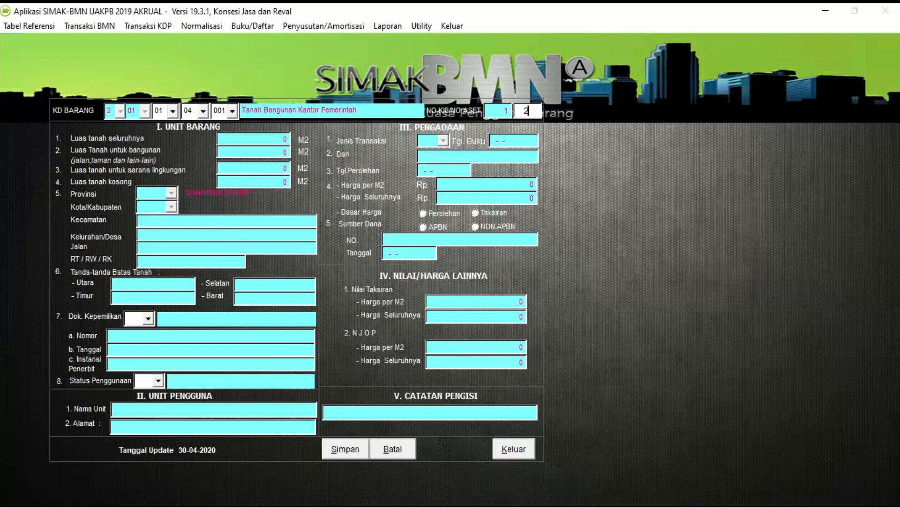
key(Return)
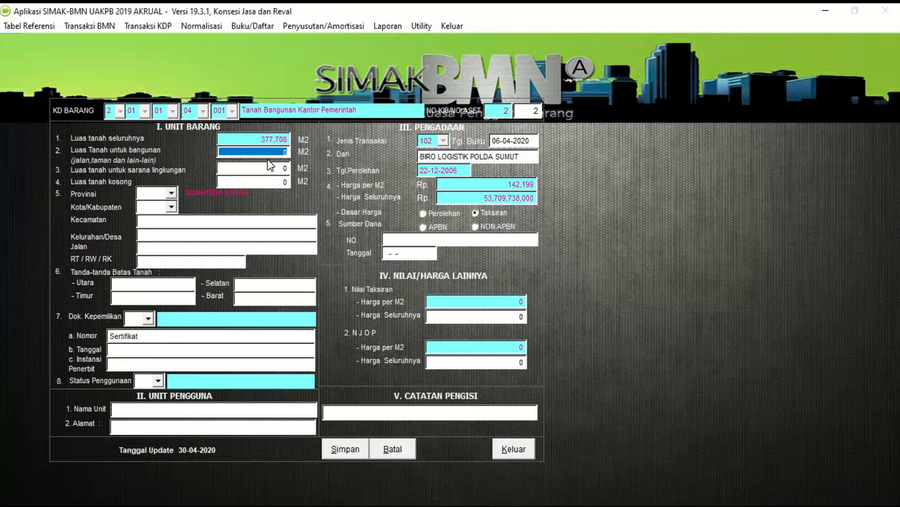
Step: Try to leave the building, environmental facility and vacant land areas at 0
key(Return)
key(Return)
key(Return)
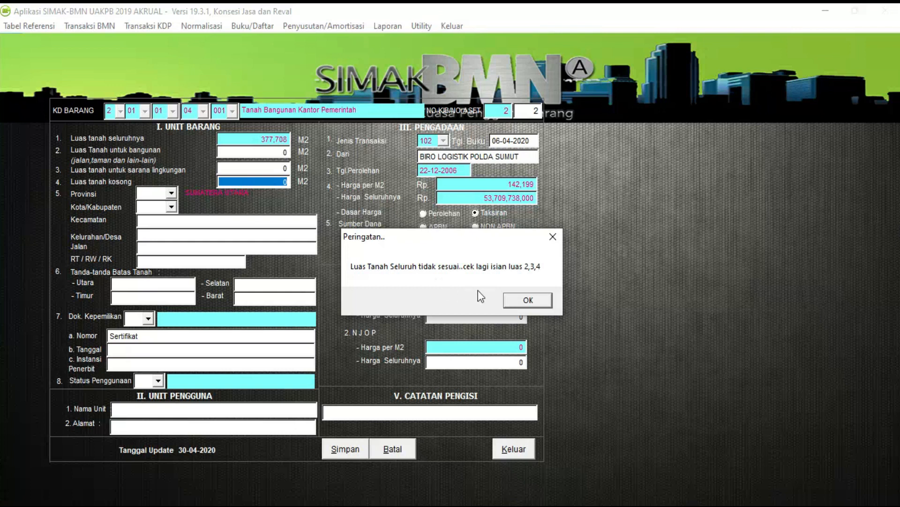
click(529, 298)
click(230, 179)
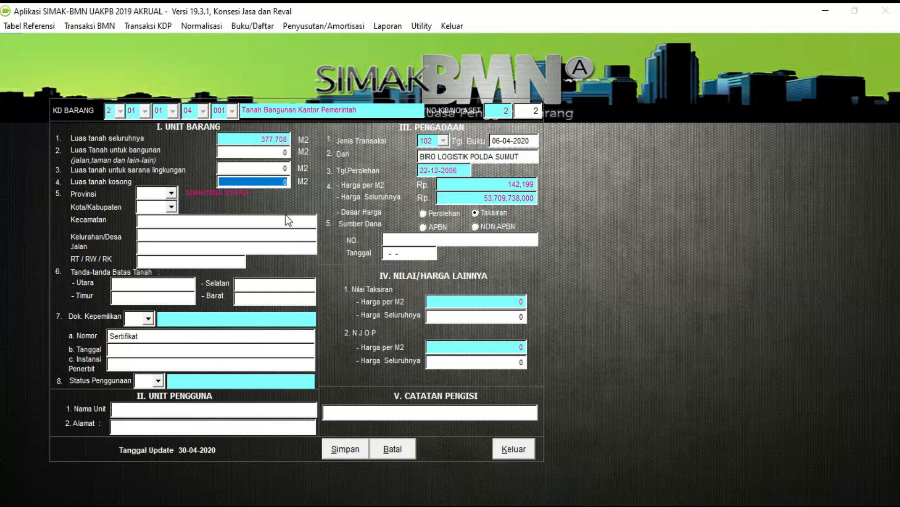
click(246, 150)
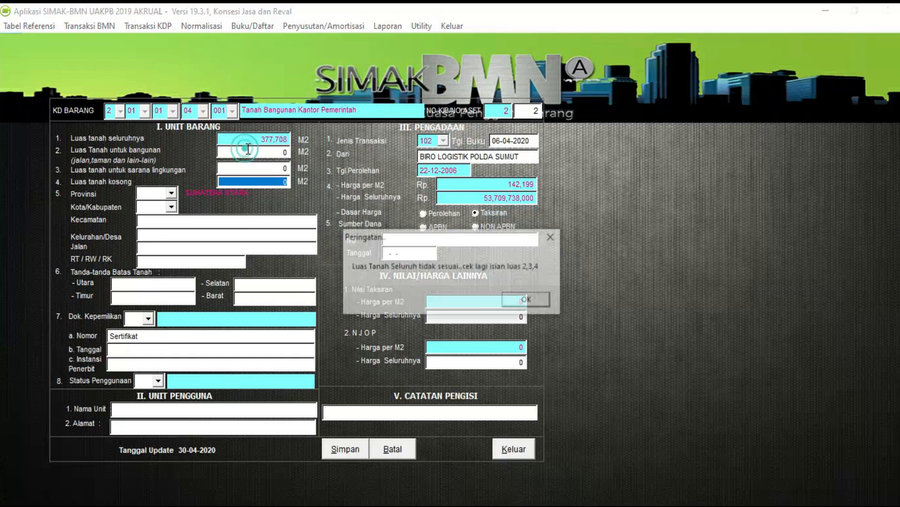
click(519, 301)
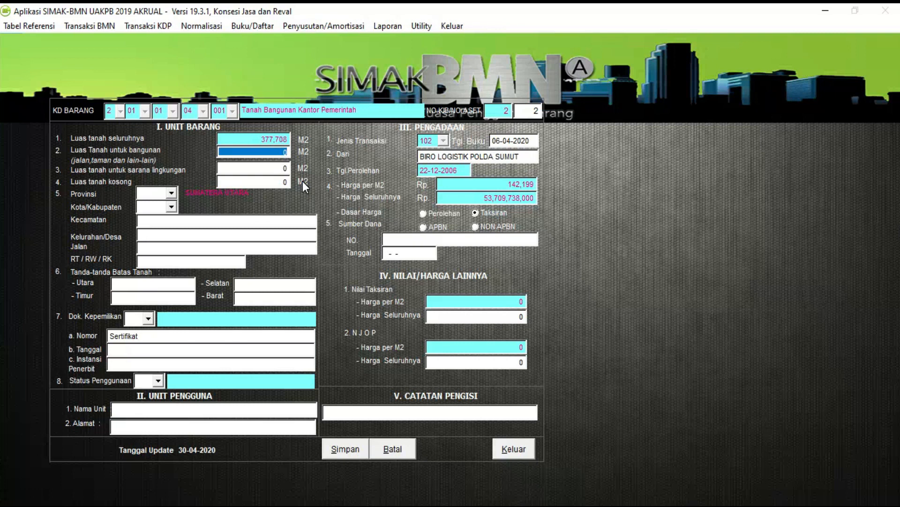
Step: Set the land area for buildings to 377,708 m2, keeping the environmental facility and vacant land areas at 0
text(377.708.)
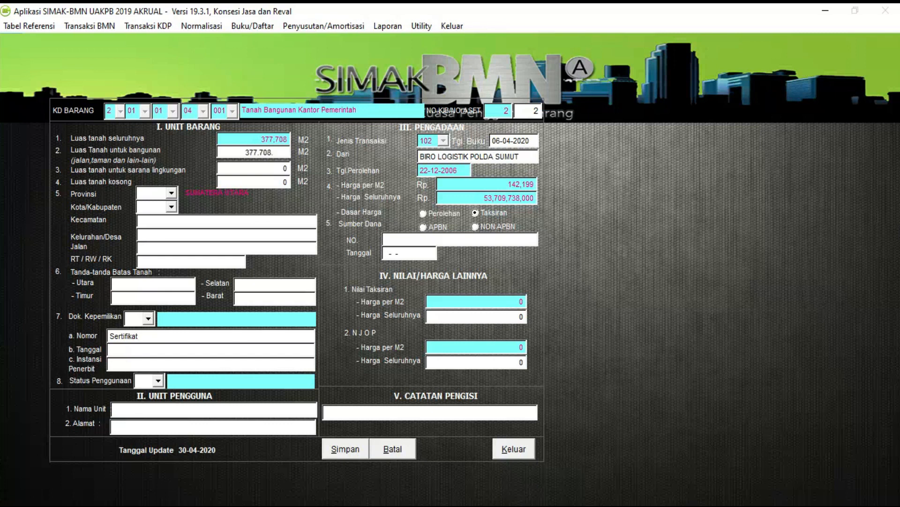
key(Tab)
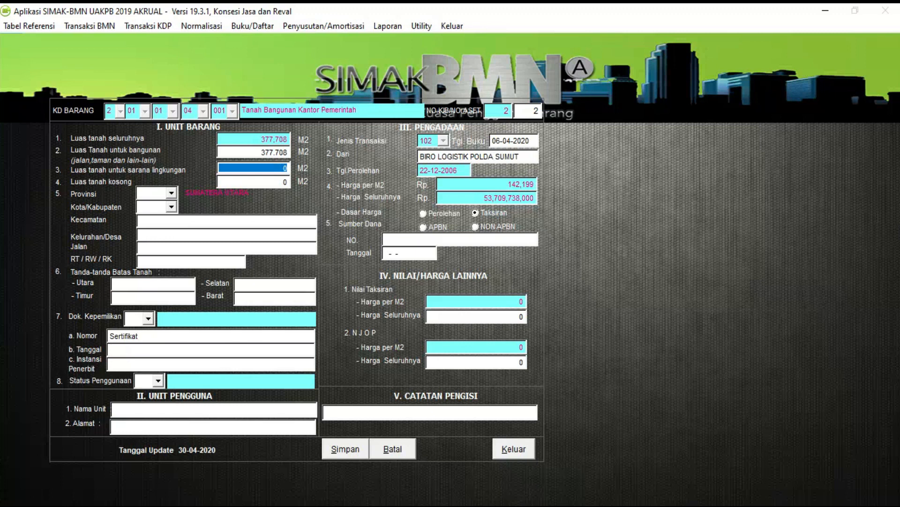
key(Tab)
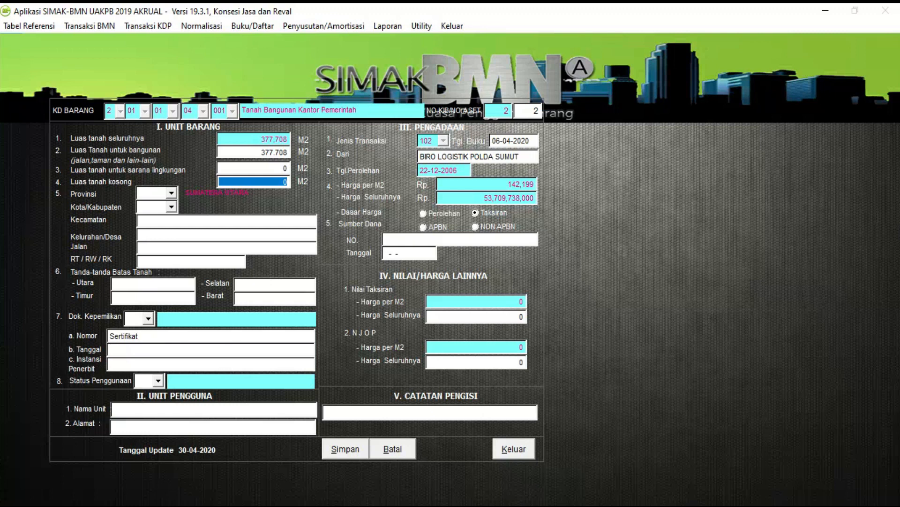
key(Tab)
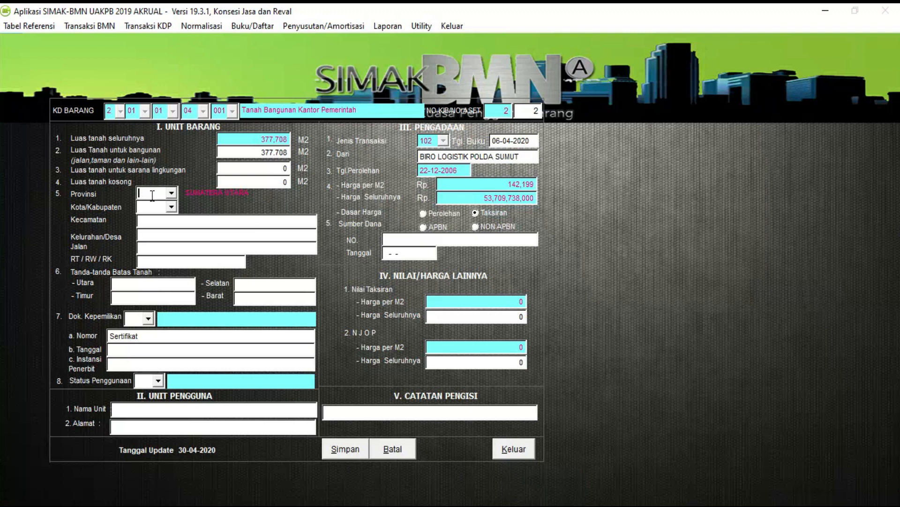
Step: Set the land's province to 0700 (Sumatera Utara) and its city/regency to 0703 (KAB. LANGKAT)
text(0700)
key(Return)
click(172, 207)
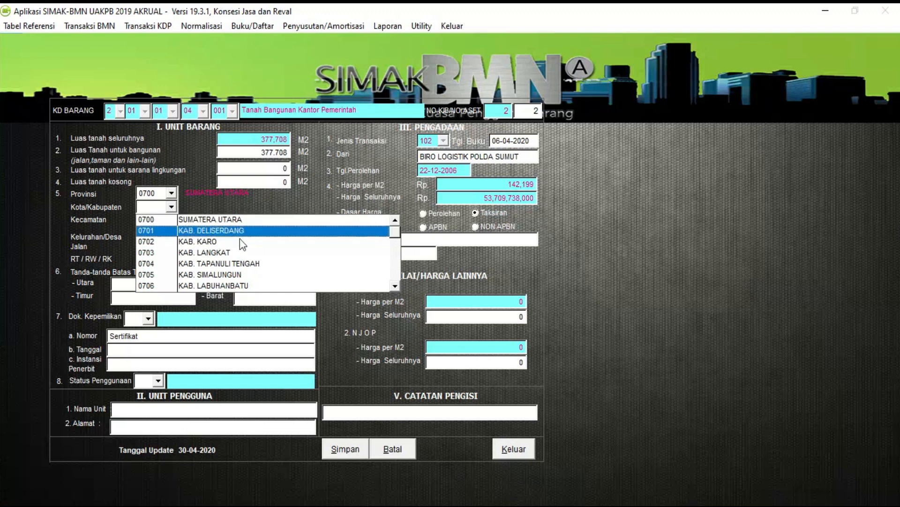
click(396, 286)
click(396, 286)
click(396, 286)
click(396, 287)
click(396, 286)
click(395, 286)
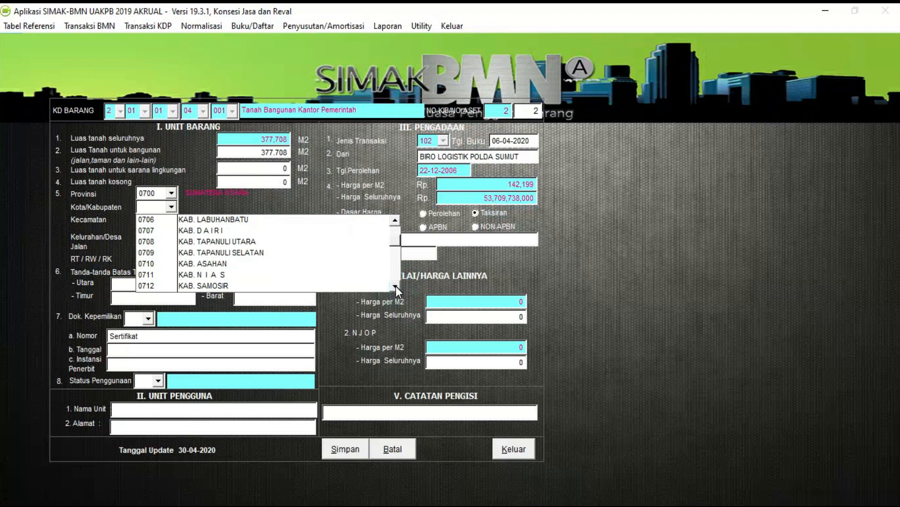
click(396, 286)
click(396, 286)
click(396, 286)
click(396, 287)
click(396, 286)
click(396, 286)
click(395, 286)
click(396, 286)
click(396, 286)
click(396, 286)
click(396, 286)
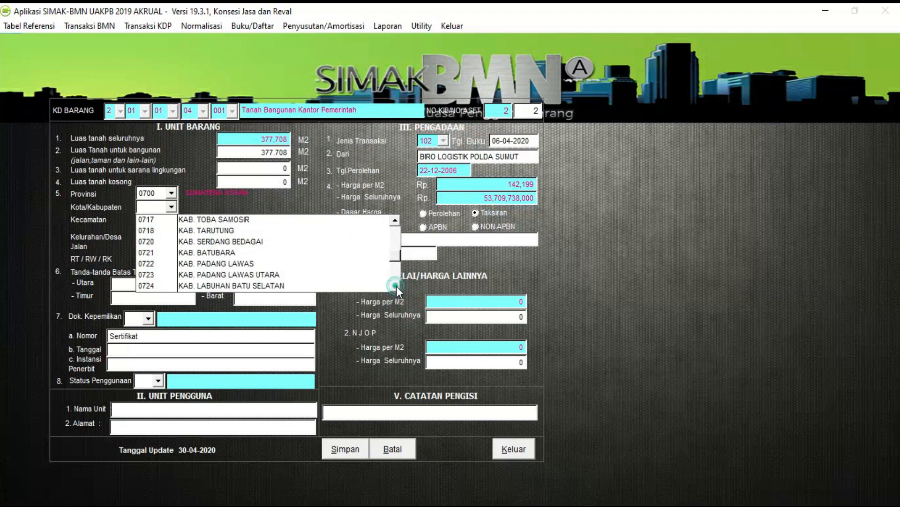
click(395, 285)
click(396, 286)
click(395, 286)
click(396, 286)
click(395, 285)
click(396, 286)
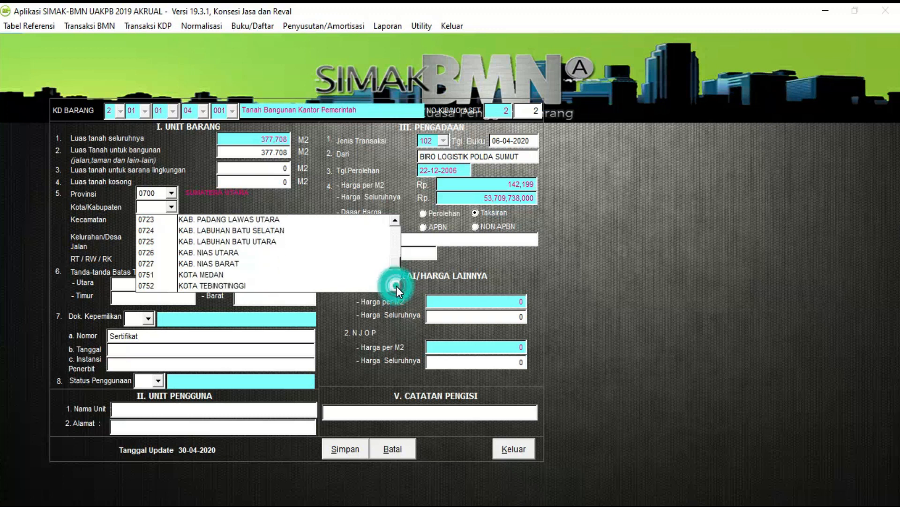
click(396, 286)
click(396, 285)
click(395, 285)
click(396, 285)
click(396, 286)
click(395, 286)
click(395, 286)
click(395, 285)
click(396, 286)
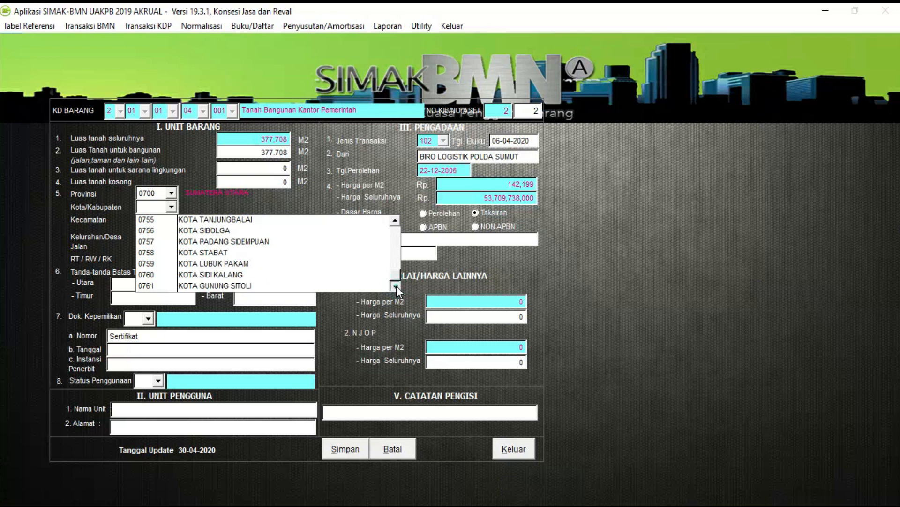
click(395, 220)
click(395, 221)
click(395, 221)
click(395, 221)
click(395, 220)
click(395, 223)
click(395, 223)
click(394, 223)
click(395, 222)
click(395, 222)
click(395, 222)
click(395, 222)
click(395, 221)
click(395, 222)
click(395, 222)
click(395, 221)
click(395, 221)
click(395, 221)
click(395, 221)
click(395, 222)
click(395, 222)
click(395, 221)
click(395, 221)
click(394, 222)
click(395, 221)
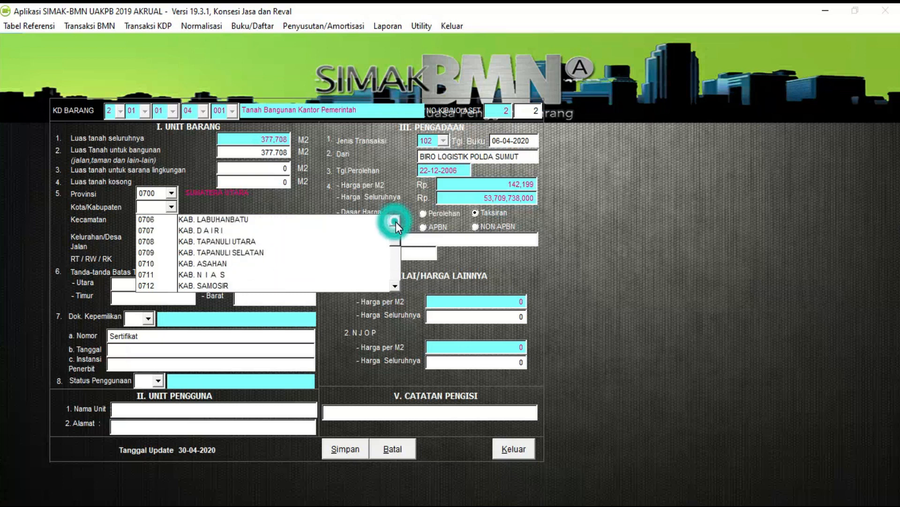
click(396, 221)
click(396, 221)
click(397, 222)
click(396, 221)
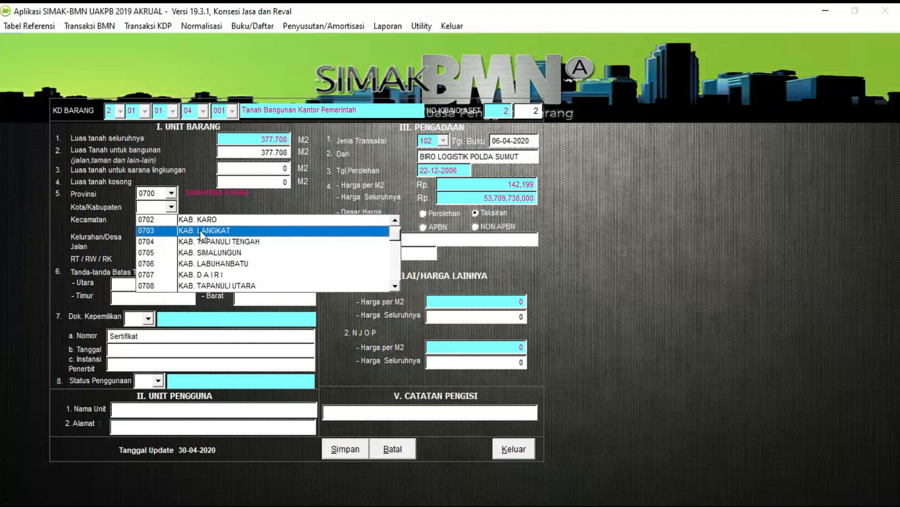
click(245, 229)
Step: Enter Hinai as both the Kecamatan and Kelurahan/Desa, "Jalan......." as the street and "-" for RT/RW/RK
click(152, 221)
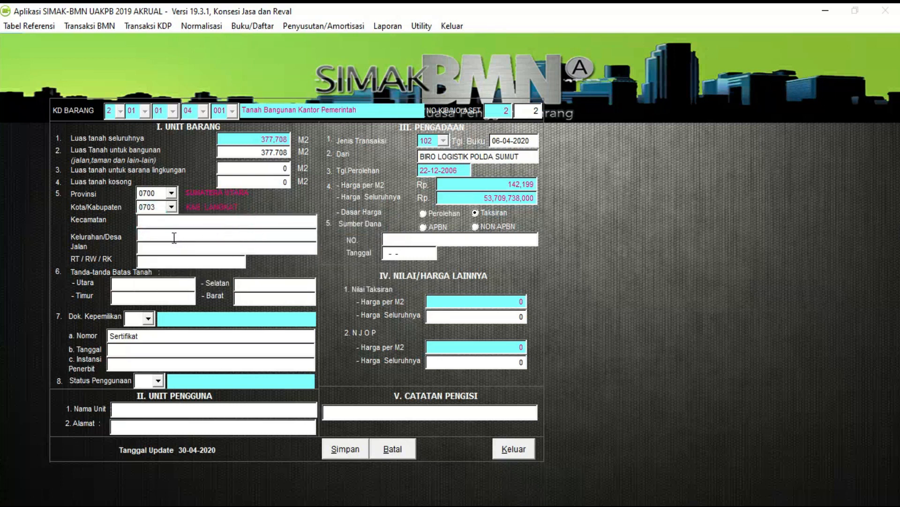
text(H)
text(ina)
text(De)
key(BackSpace)
key(BackSpace)
text(Hinai)
key(Return)
text(Ja)
text(ln)
text(......)
text(-)
key(Tab)
Step: Enter "Perumahan Warga" as the land's north, east, south and west boundary markers
text(Peruma)
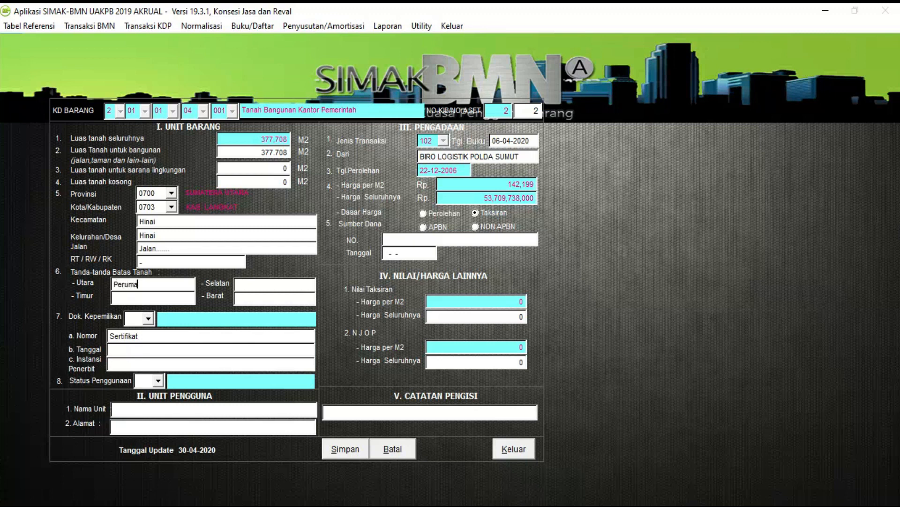
text(han Warga)
text(Perum)
text(ahan War)
text(ga)
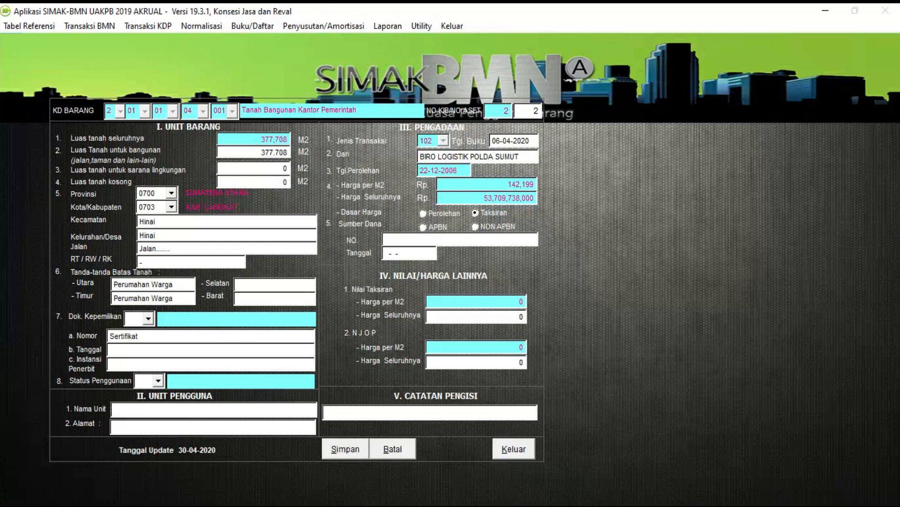
text(Perumahan Warga)
key(Tab)
text(Perumahan Warga)
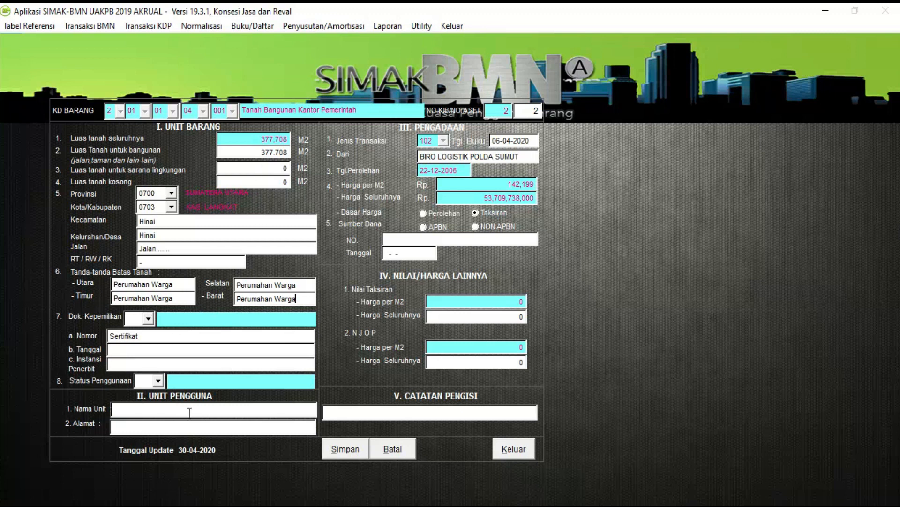
Step: Set the ownership document to 01 (Bersertifikat atas nama Pemerintah RI c.q Kementerian/Lembaga), numbered "Sertifikat 00" and dated 00-00-00
click(148, 319)
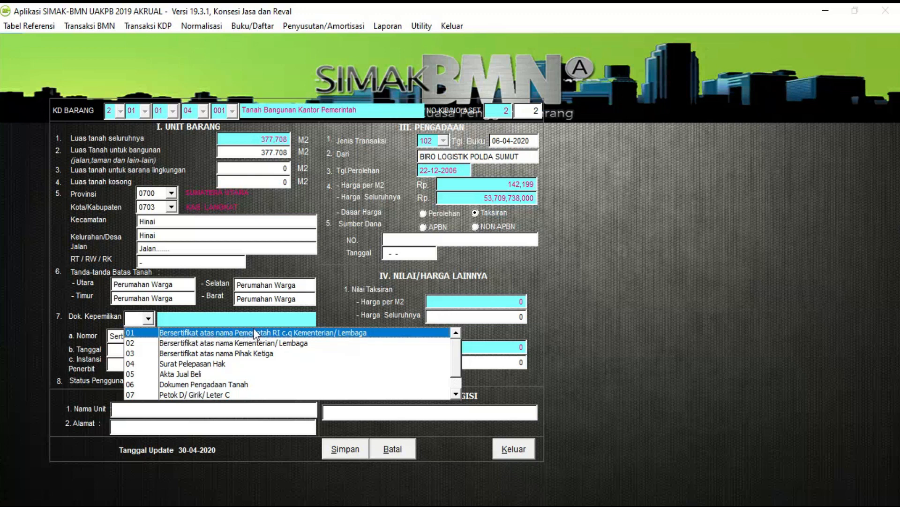
click(305, 332)
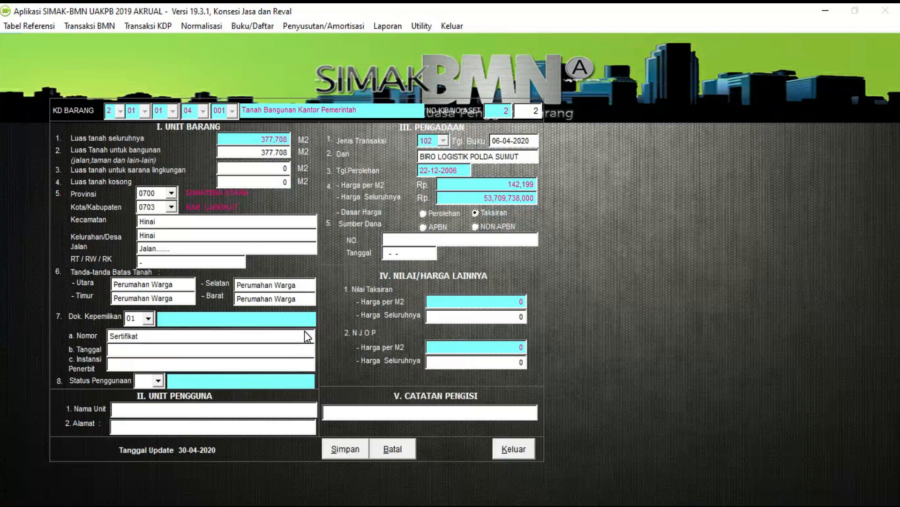
click(145, 336)
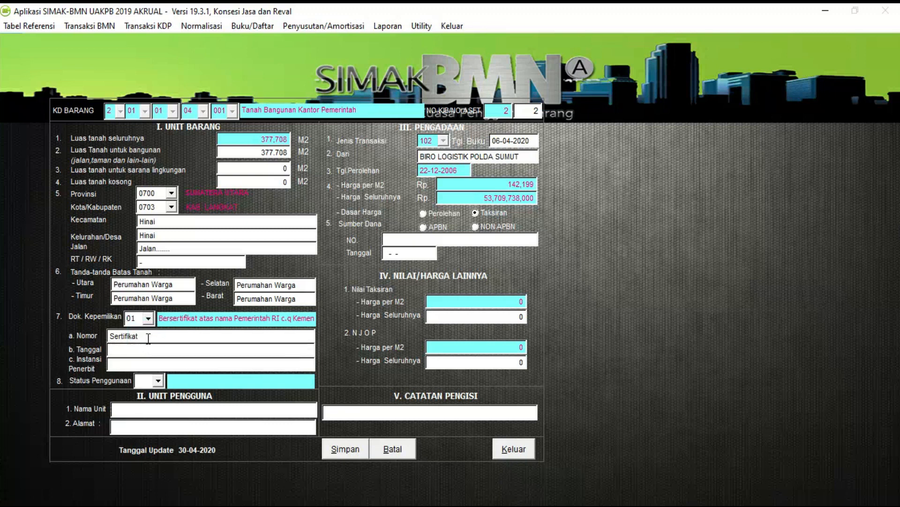
click(152, 348)
click(143, 363)
click(136, 348)
click(165, 334)
click(147, 334)
text(00)
text(00-00-00)
Step: Enter "Badan Pertanahan Nasional (BPN)" as the institution that issued the ownership document
key(Return)
text(Badan Pertanhan Na)
key(BackSpace)
key(BackSpace)
key(BackSpace)
key(BackSpace)
key(BackSpace)
key(BackSpace)
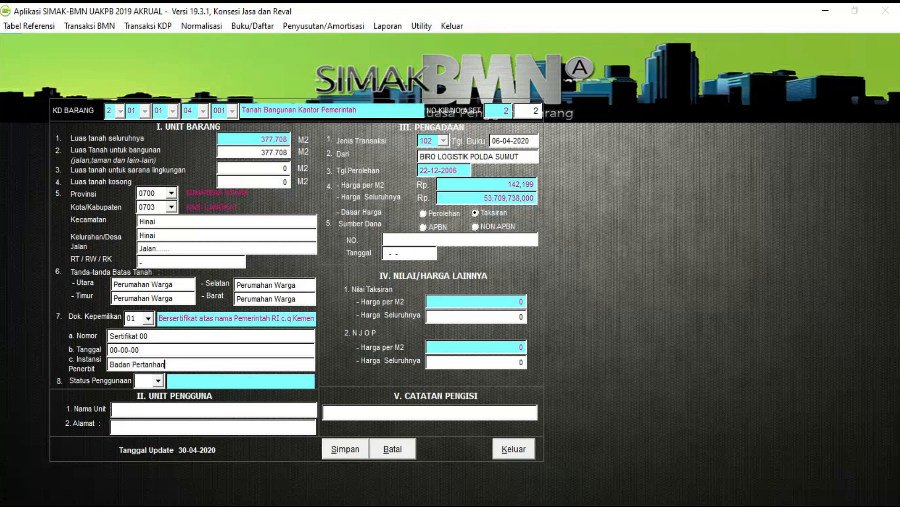
text(ahan Nasin)
key(BackSpace)
text(onal (BPN))
click(150, 350)
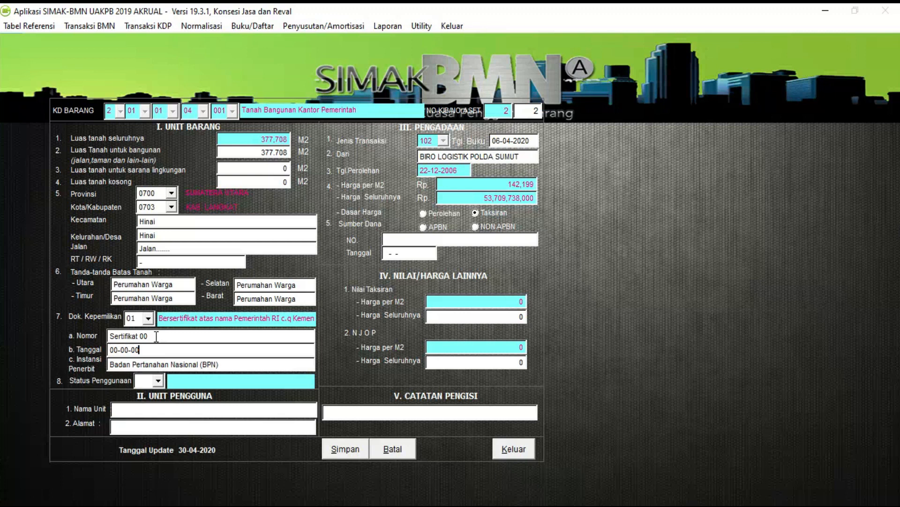
click(156, 336)
Step: Set the usage status to 02 (Digunakan sendiri untuk operasional) and the user unit to "Sekolah Polisi Negara" with address "Jalan........"
click(158, 380)
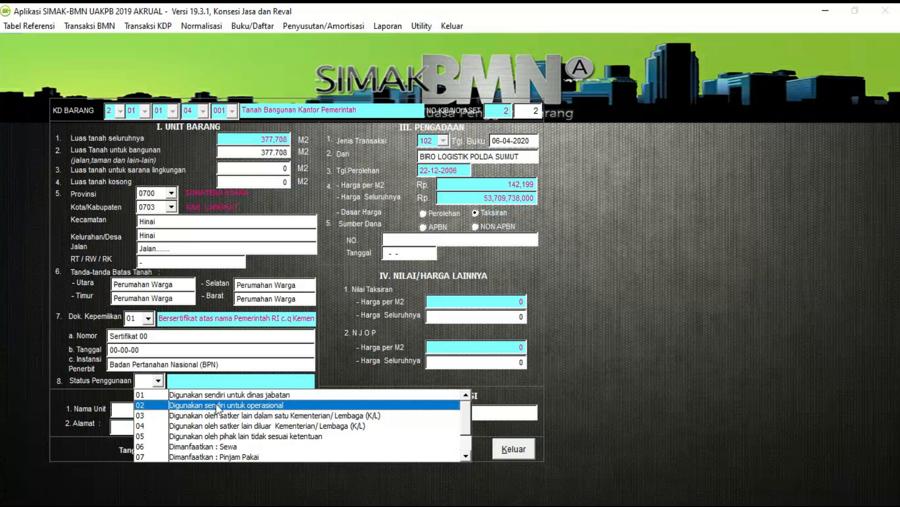
click(302, 404)
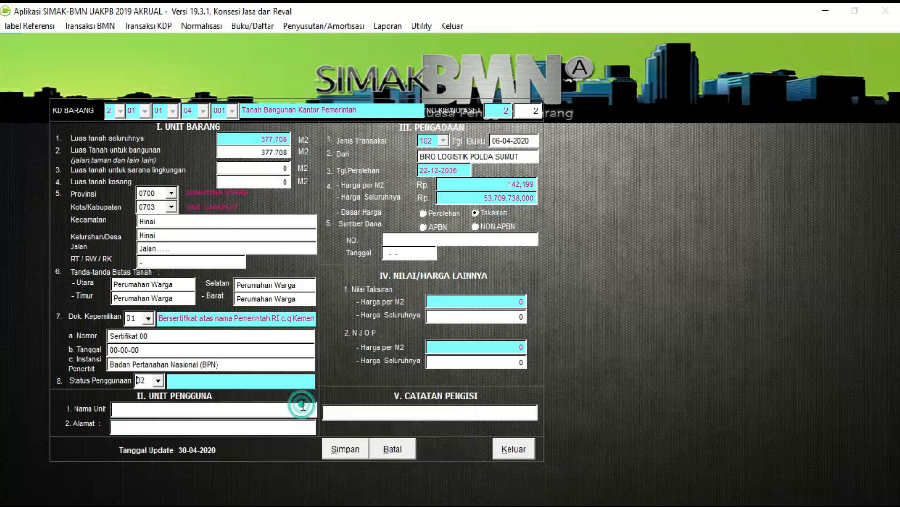
click(136, 409)
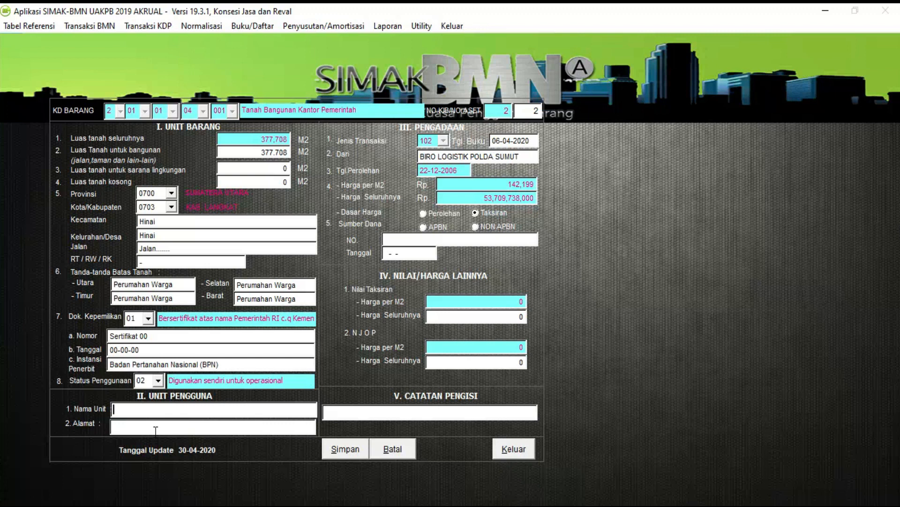
text(Sekolah Polisi Negara)
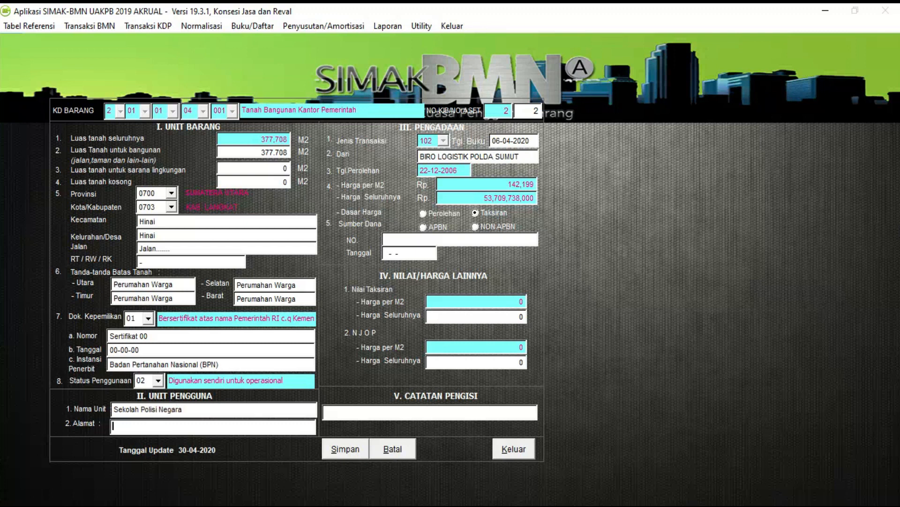
text(Jalan.......)
Step: Enter the filler's note "Tanah Kantor SPN Hinai Polda Sumut" and save the land identity card
click(340, 413)
text(Tanah Kantor SPN H)
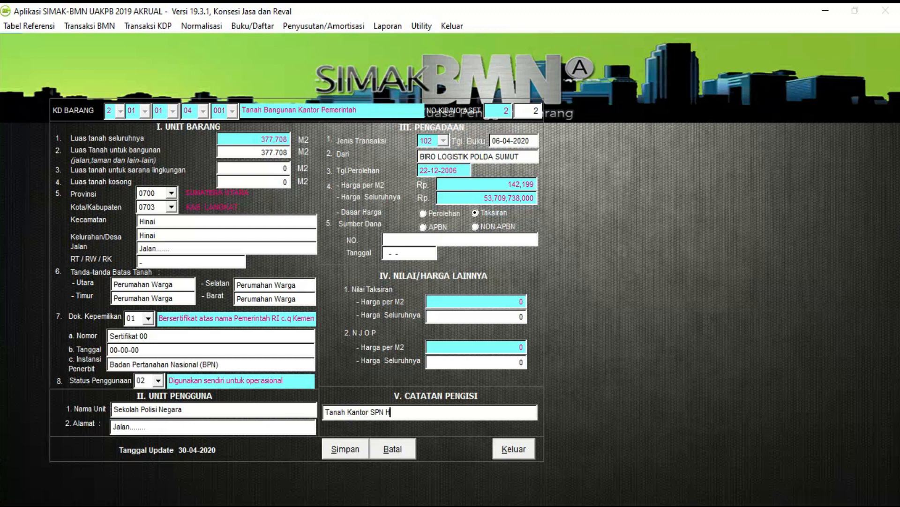
text(inai Polda Sumut)
click(341, 449)
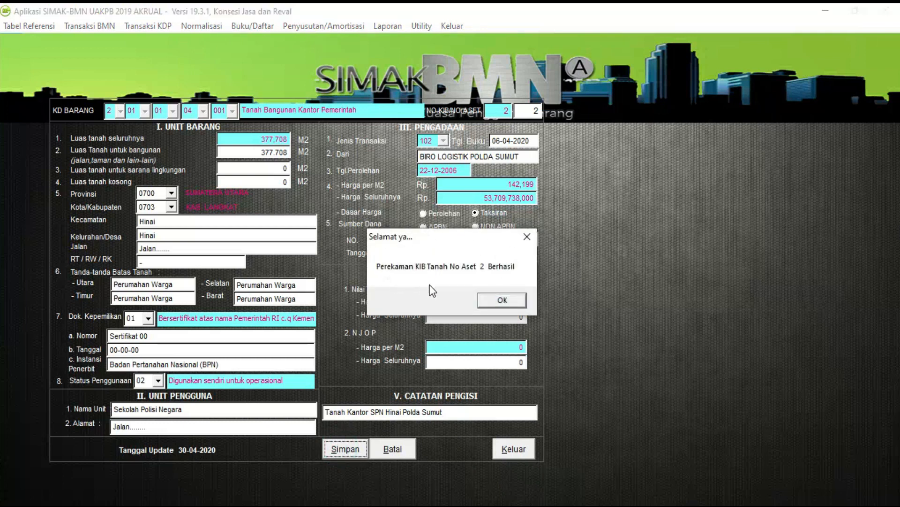
click(496, 298)
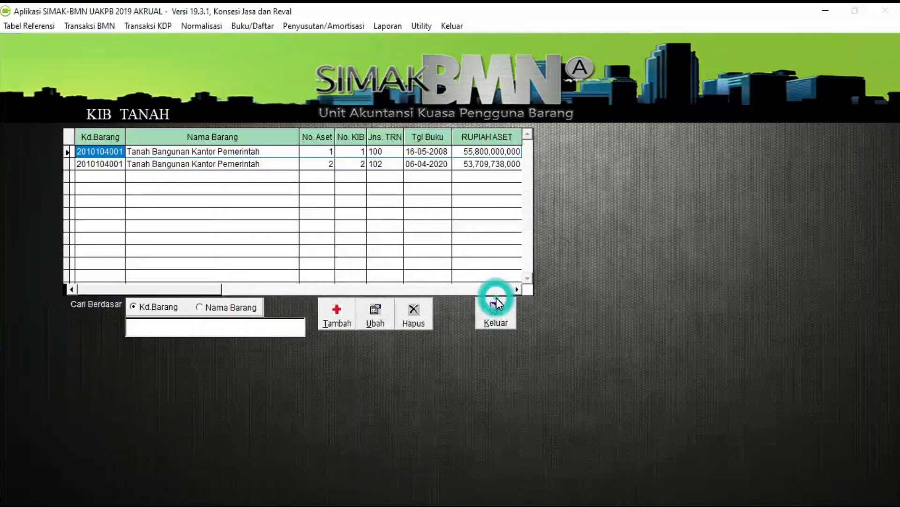
Step: Check the new card's row for asset number 2 in the KIB Tanah list, and close the list
click(233, 163)
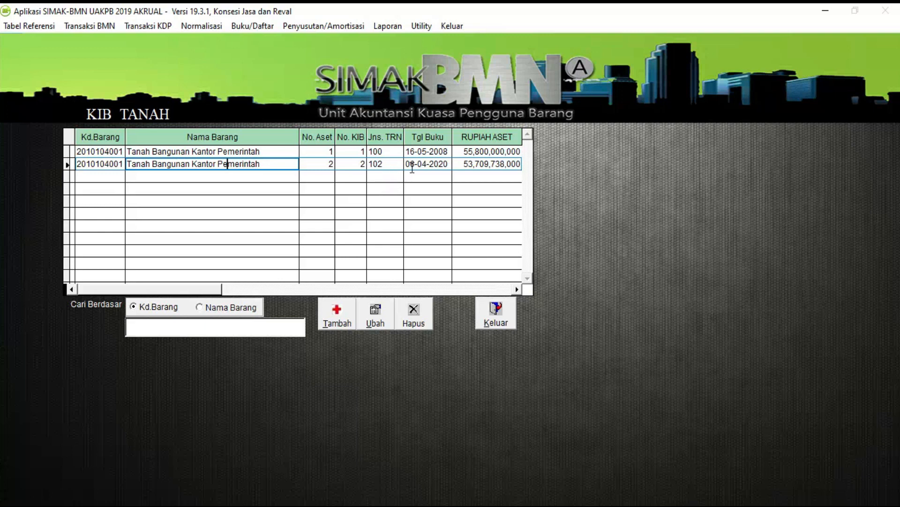
click(109, 165)
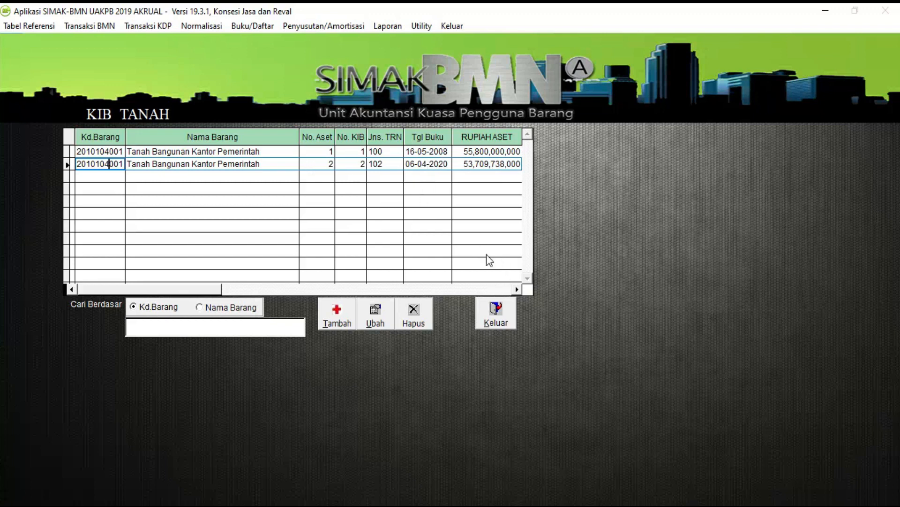
click(490, 309)
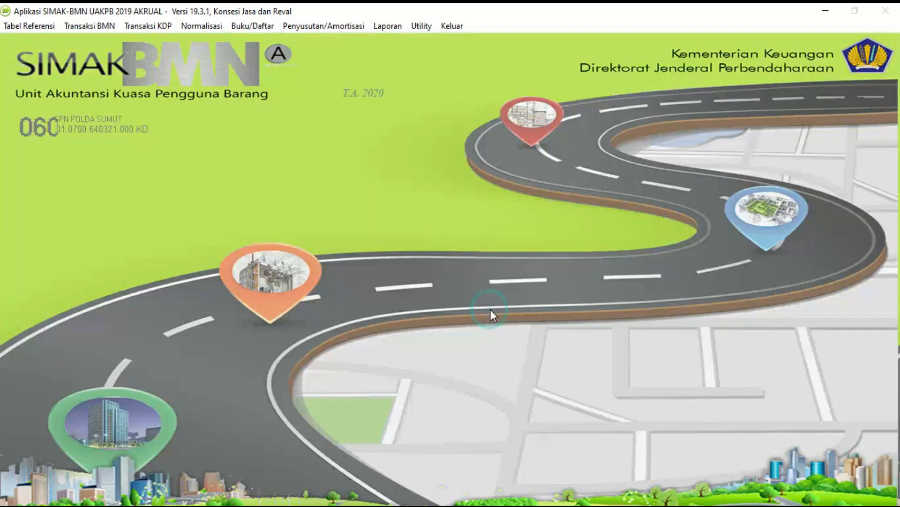
click(260, 24)
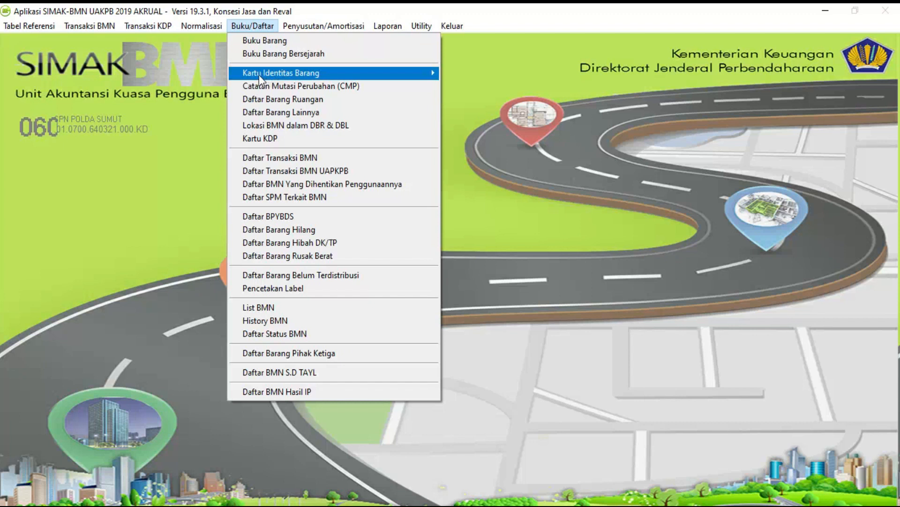
mouse_move(259, 75)
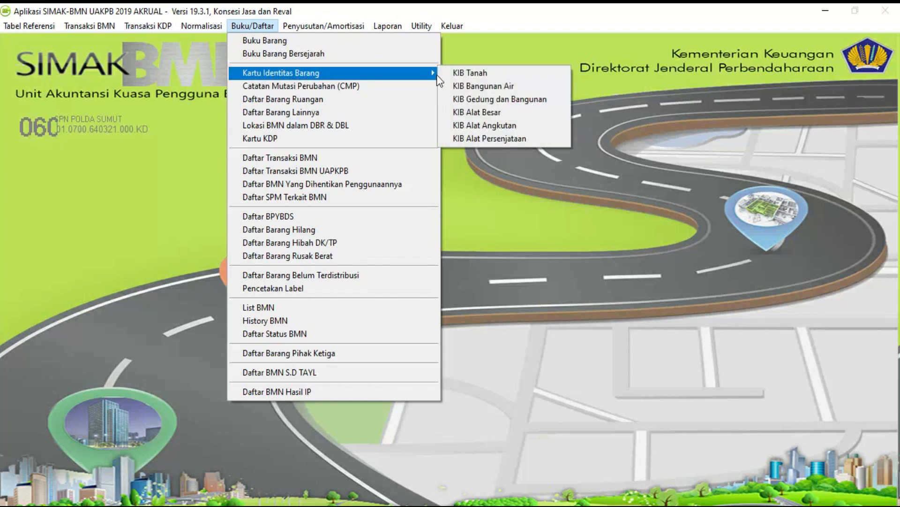
click(519, 73)
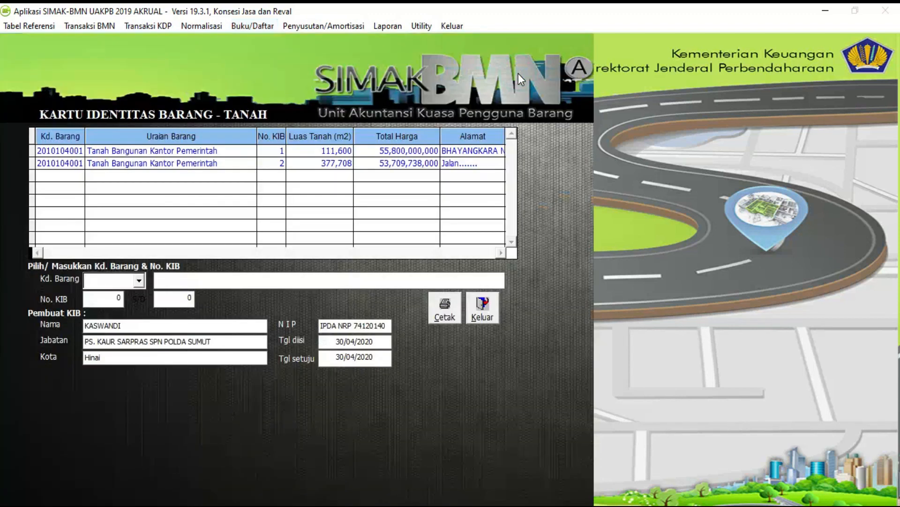
click(202, 163)
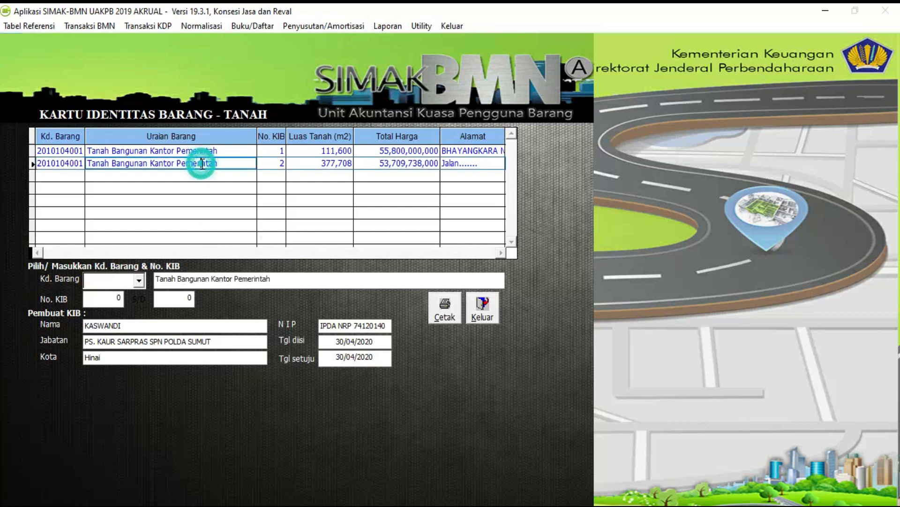
click(238, 151)
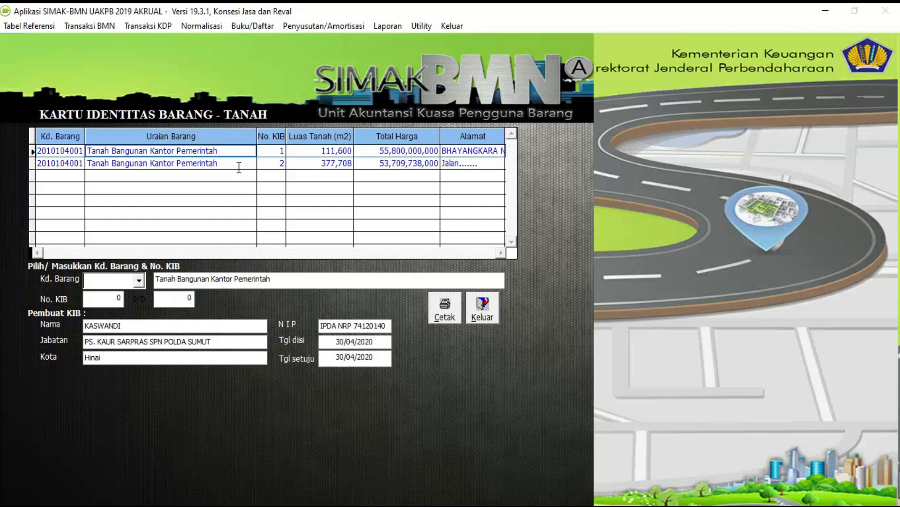
click(237, 161)
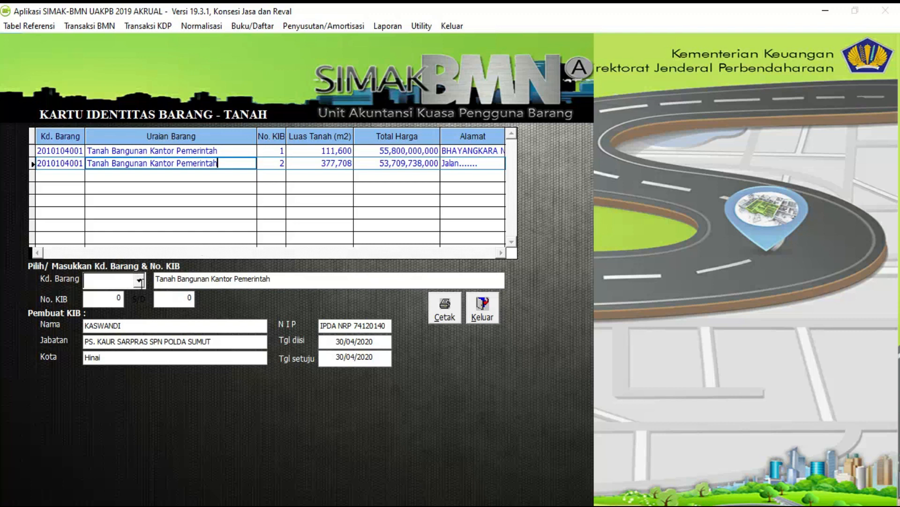
click(139, 281)
click(143, 293)
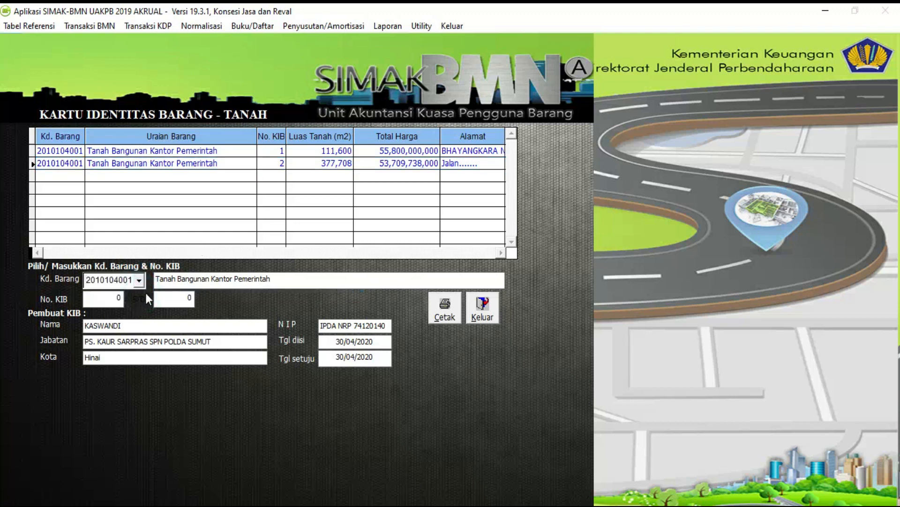
click(445, 315)
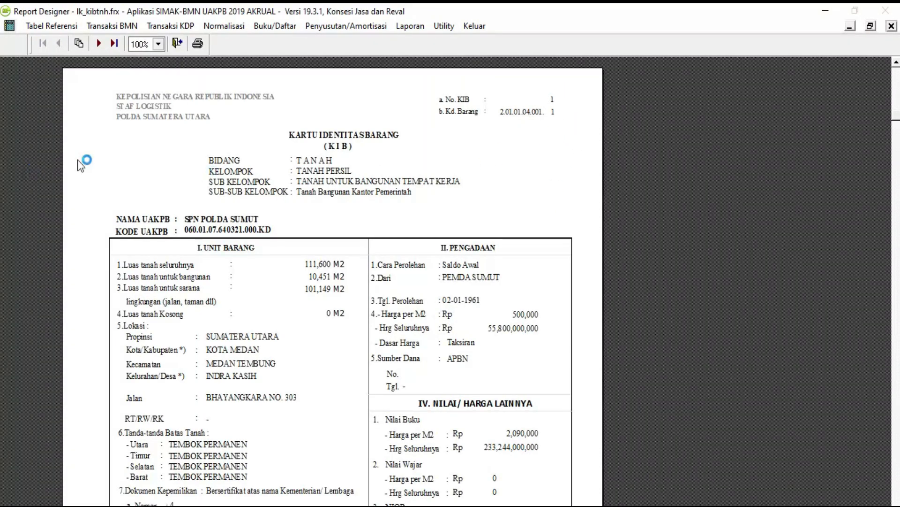
Step: Examine the report page for KIB number 2, from the land and procurement details down to the signature section
click(99, 48)
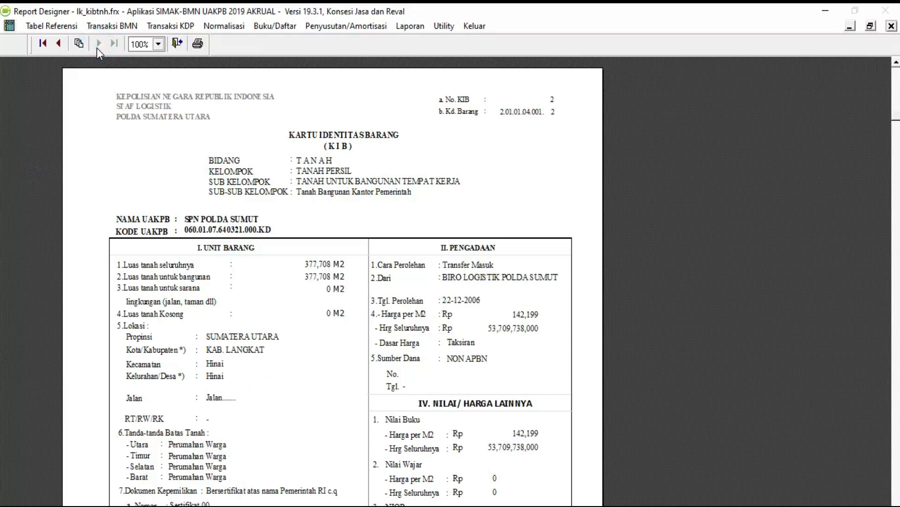
scroll(575, 245, down, 1)
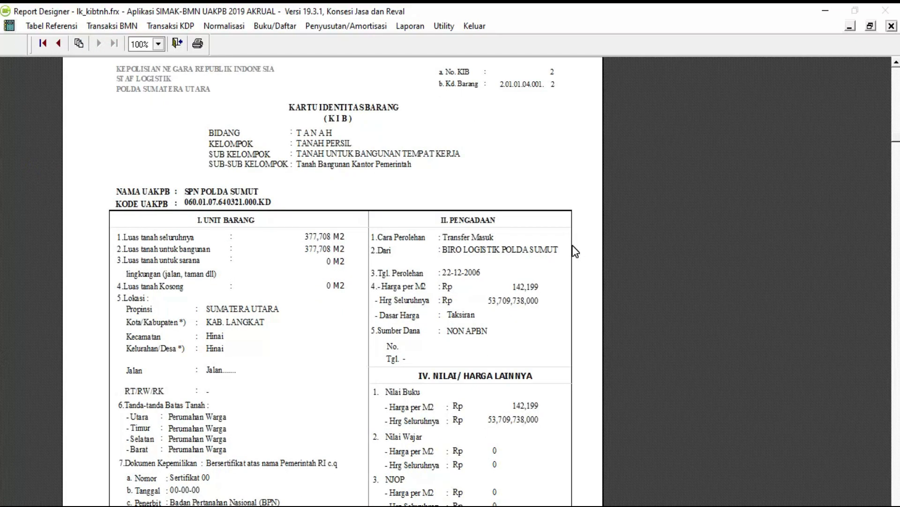
scroll(575, 251, down, 2)
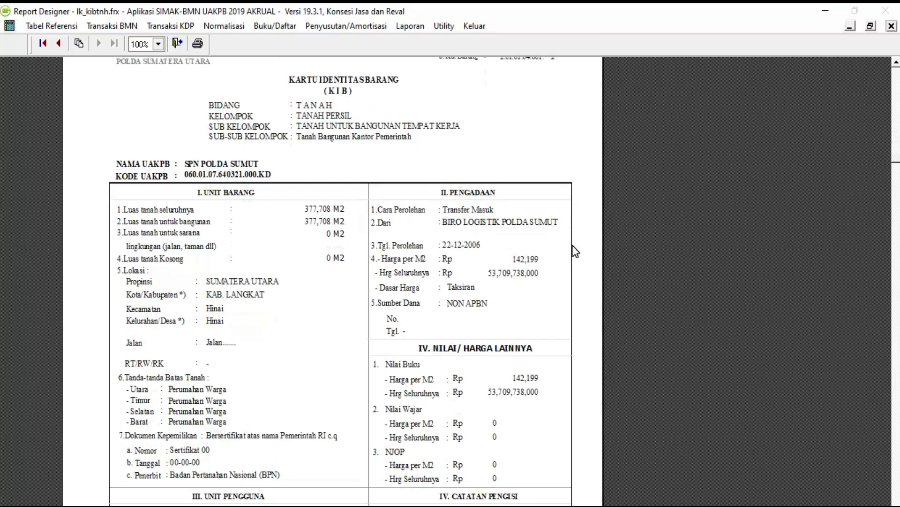
scroll(575, 252, down, 1)
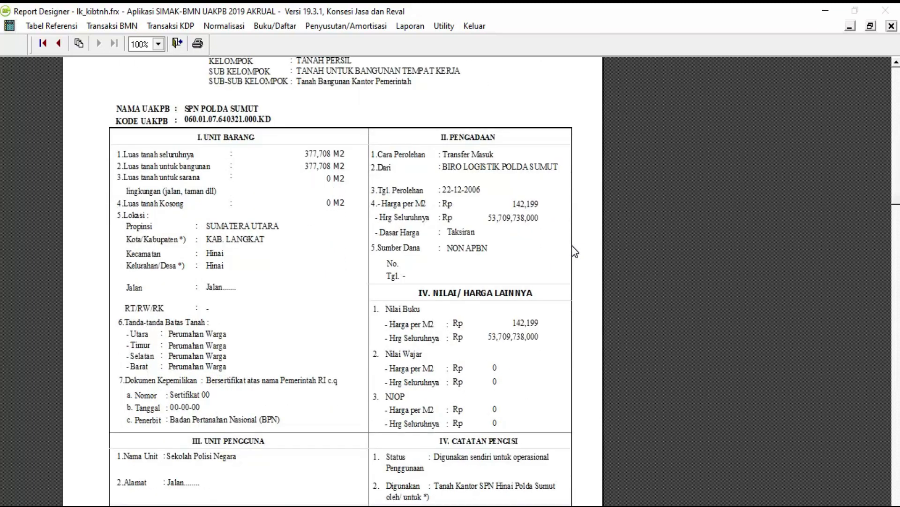
scroll(573, 246, down, 2)
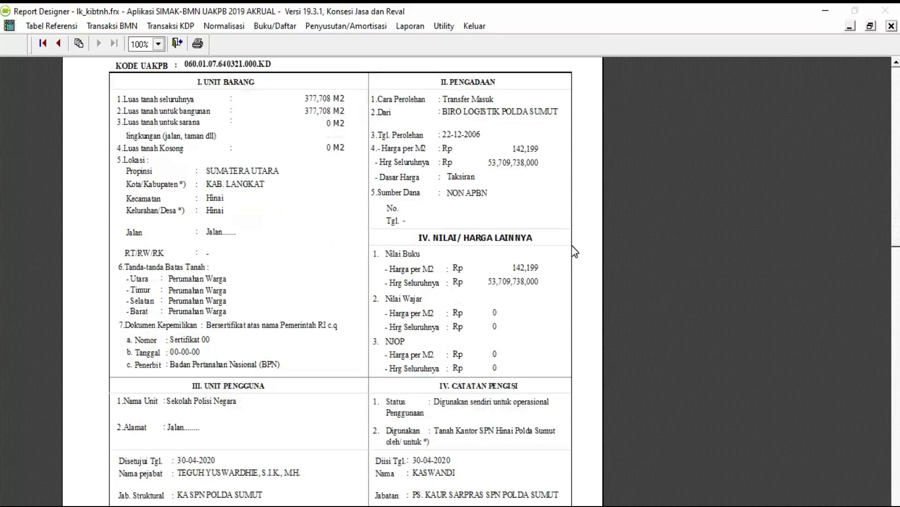
scroll(572, 246, down, 3)
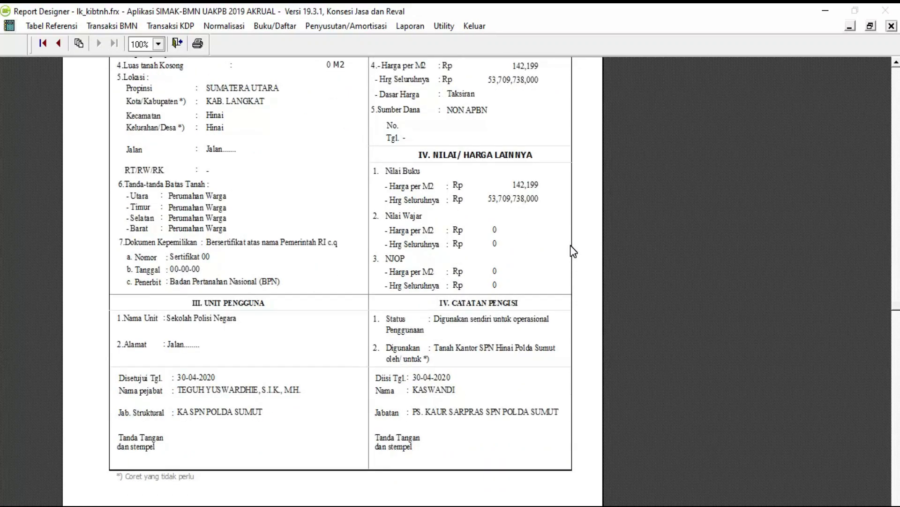
scroll(574, 250, up, 3)
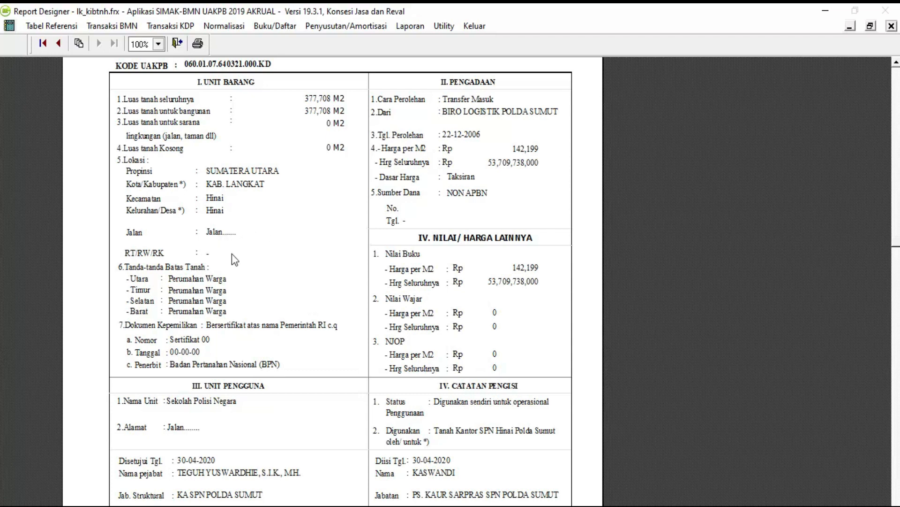
scroll(252, 253, down, 1)
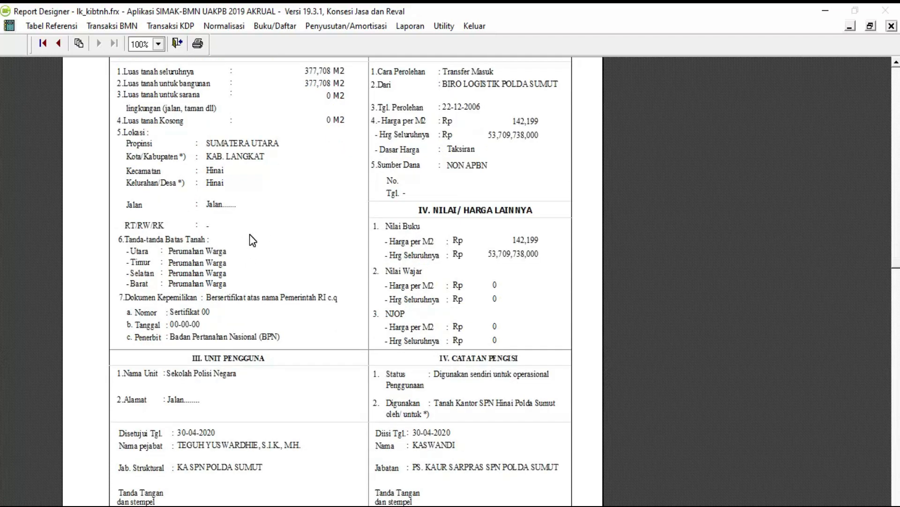
scroll(250, 233, down, 3)
scroll(250, 233, up, 3)
scroll(250, 232, up, 3)
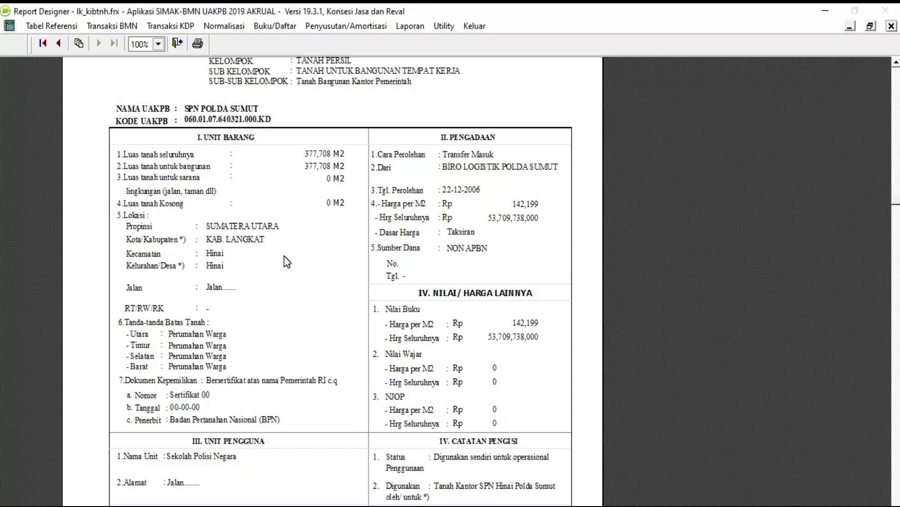
scroll(287, 261, down, 1)
scroll(287, 262, up, 1)
scroll(241, 265, down, 2)
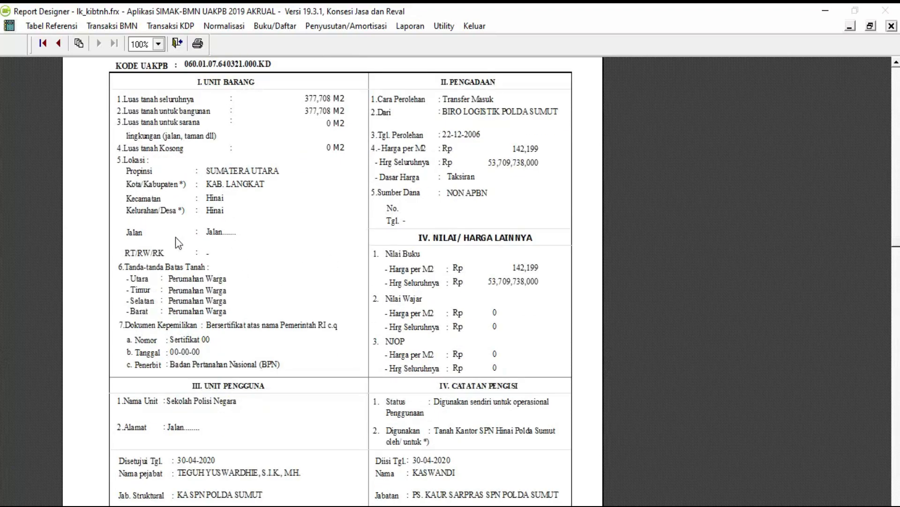
scroll(175, 237, down, 2)
scroll(252, 279, down, 1)
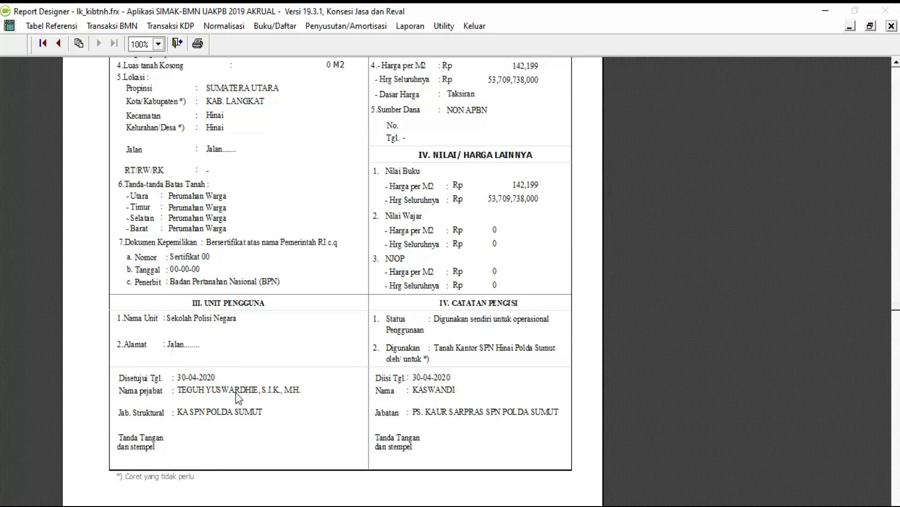
scroll(468, 413, up, 11)
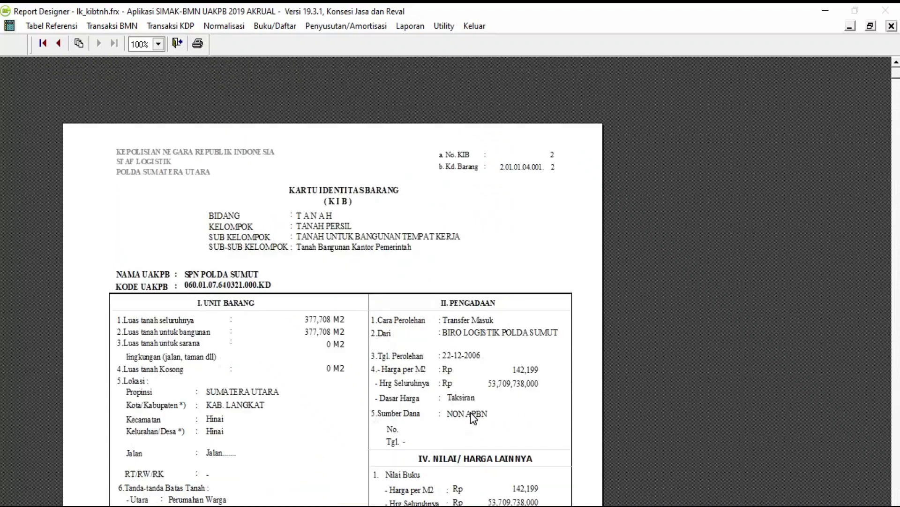
Step: Recheck the printed land card for KIB number 2, and close the report preview and the land card print form
scroll(472, 415, down, 17)
scroll(472, 414, up, 8)
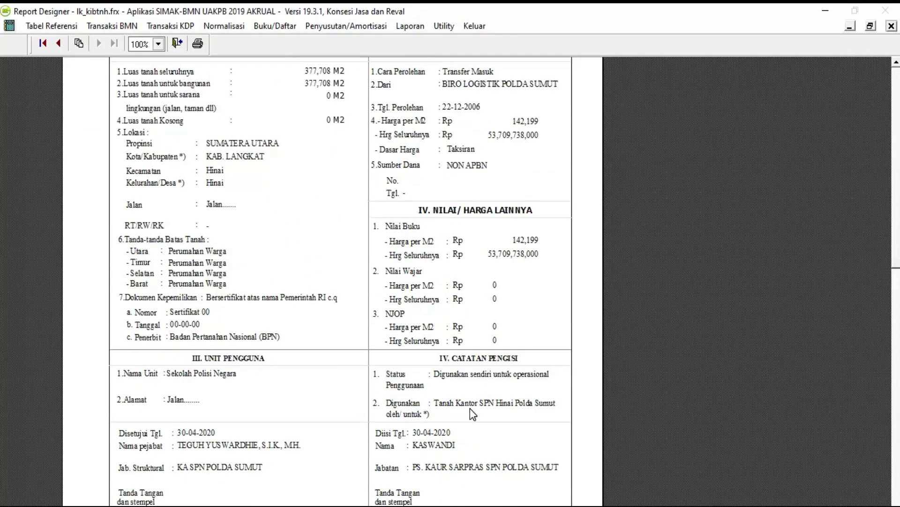
scroll(270, 143, up, 2)
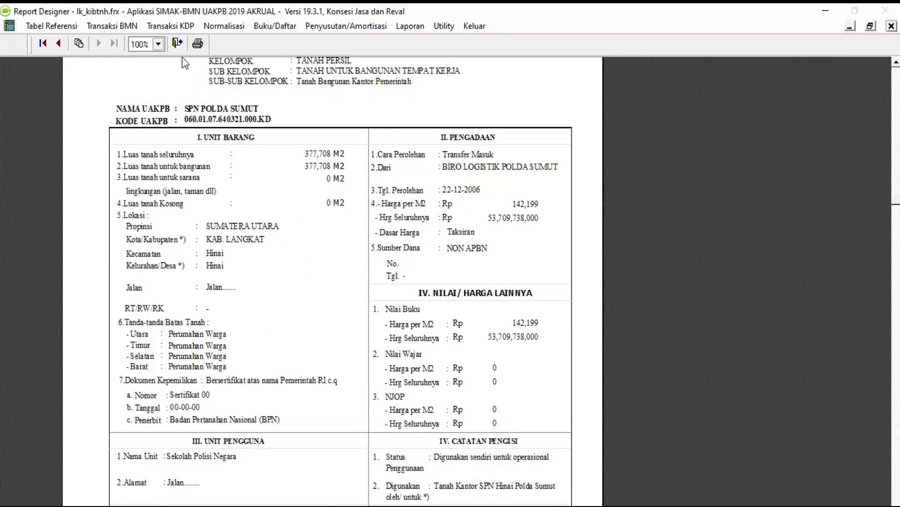
click(177, 44)
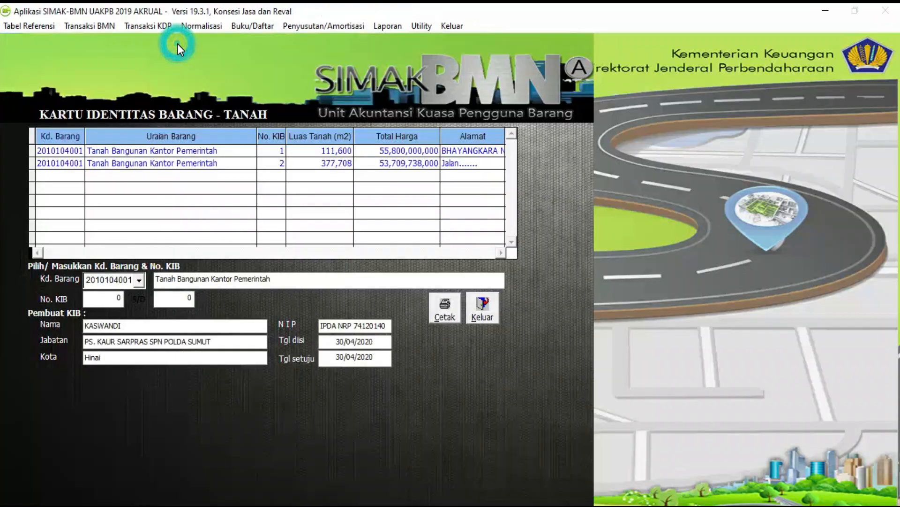
click(486, 311)
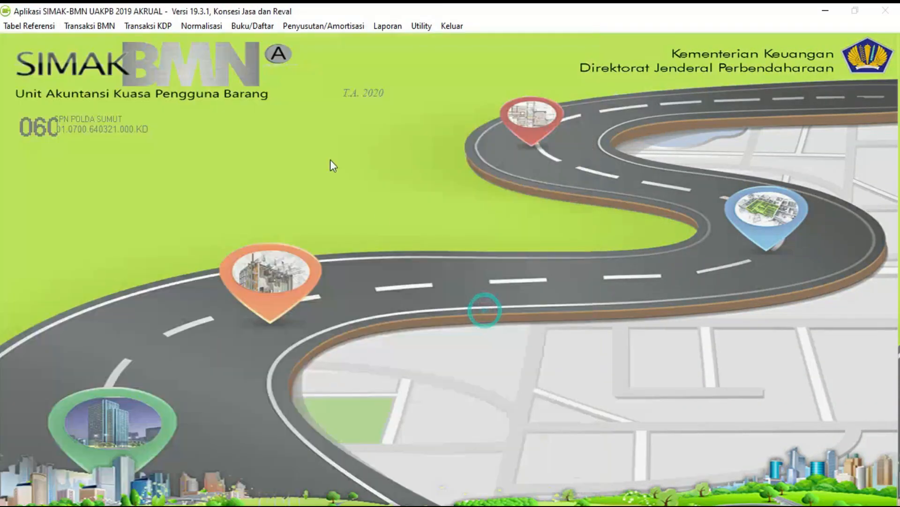
click(253, 25)
mouse_move(378, 75)
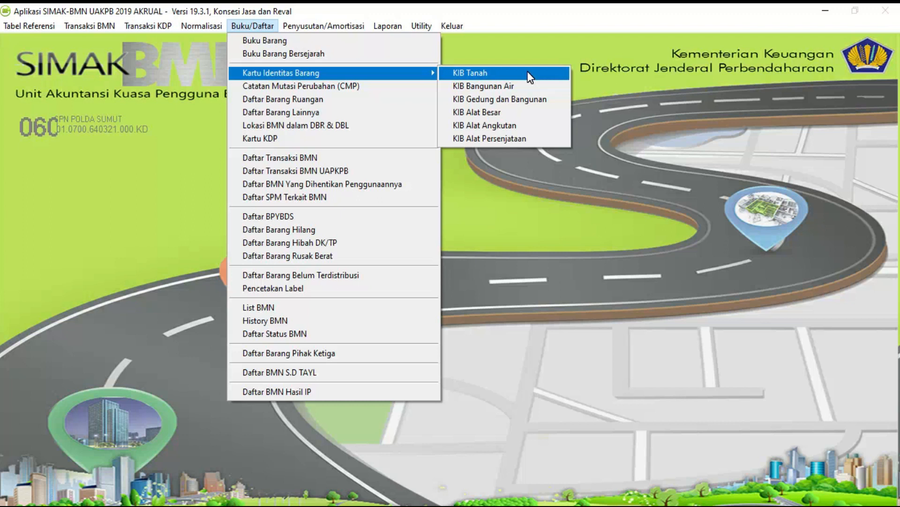
click(541, 254)
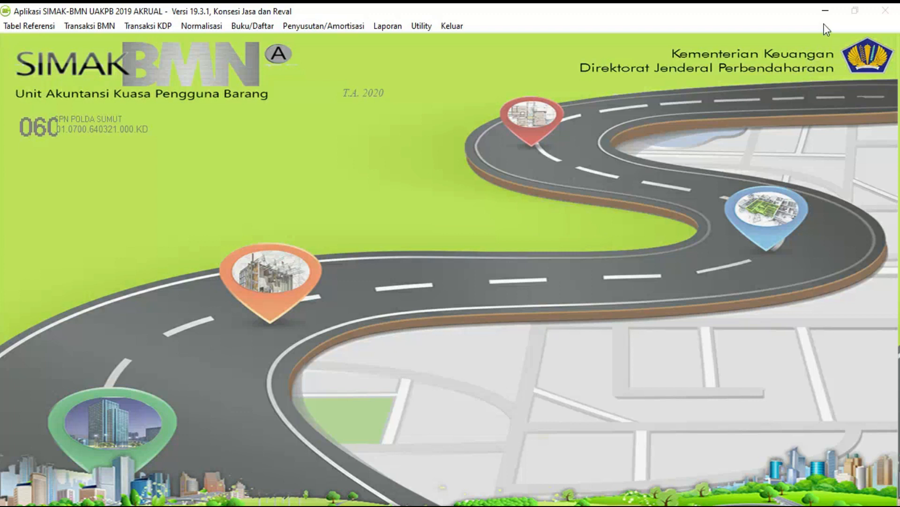
Step: Minimize the application window to return to the desktop
click(823, 11)
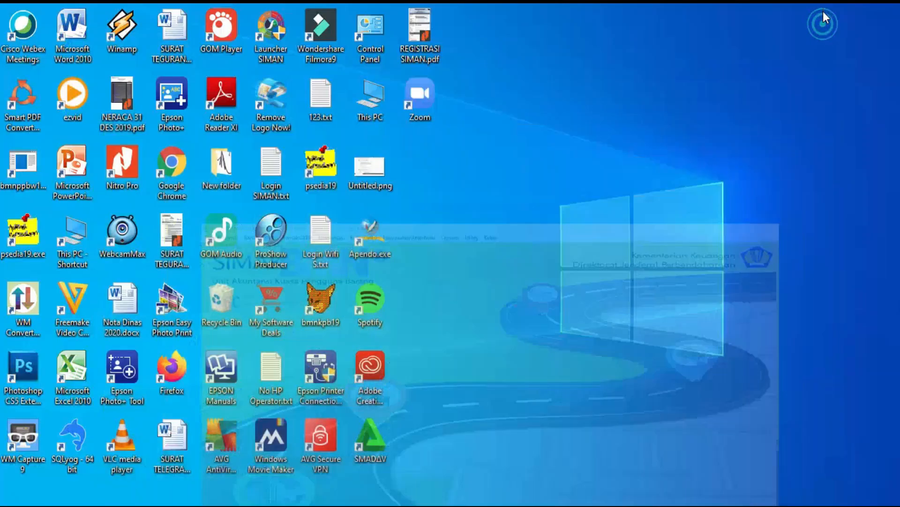